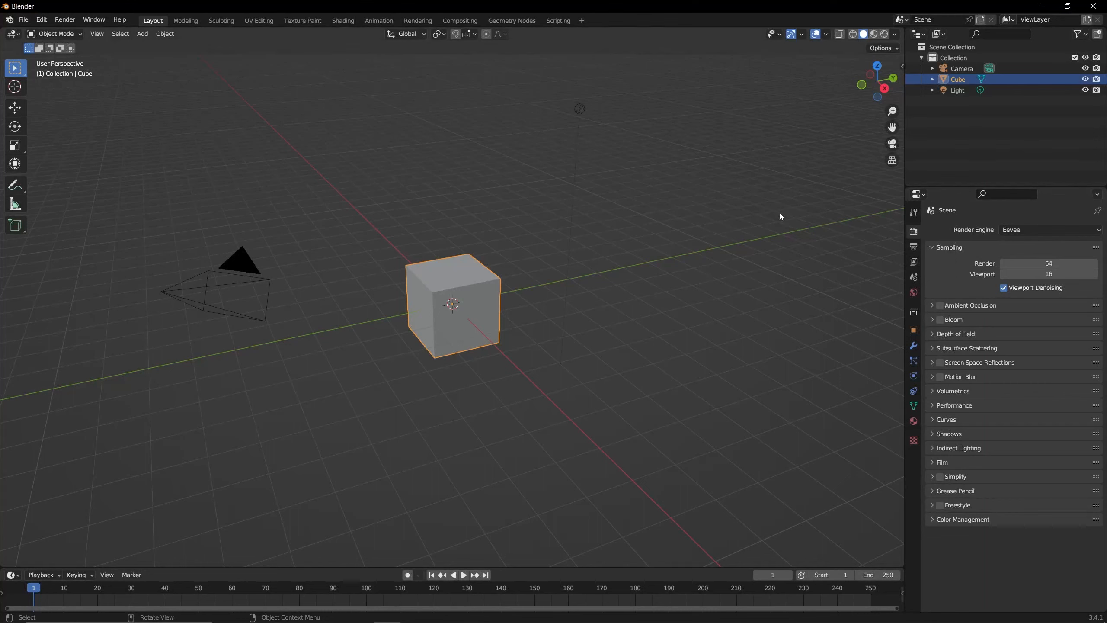
- Turn on the Screencast Keys display for the 3D viewport and close its settings
key("n")
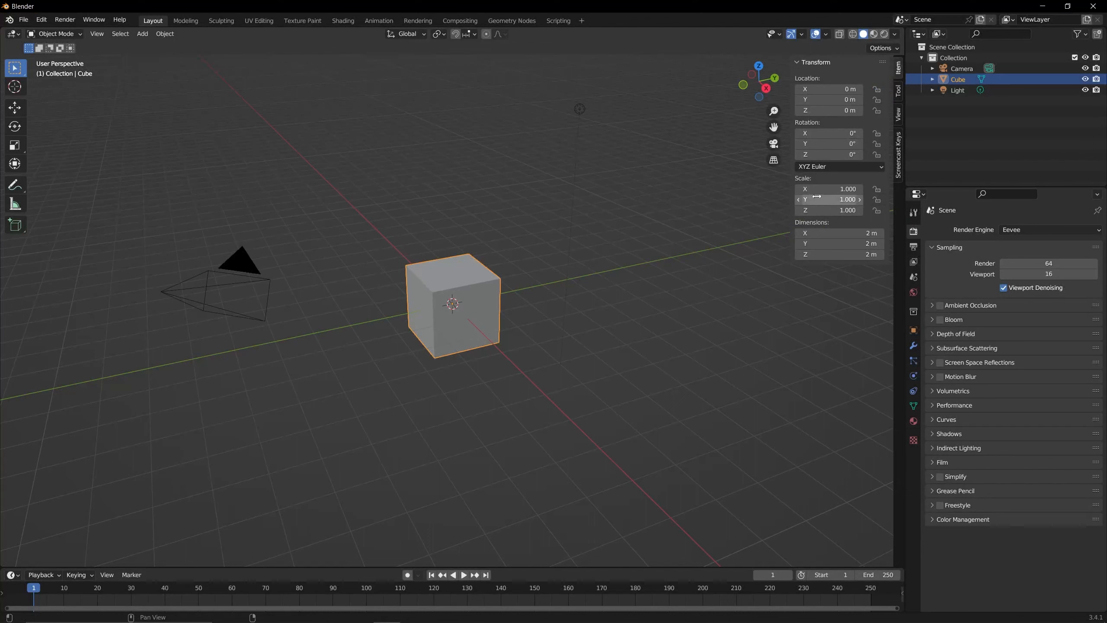
left_click(898, 155)
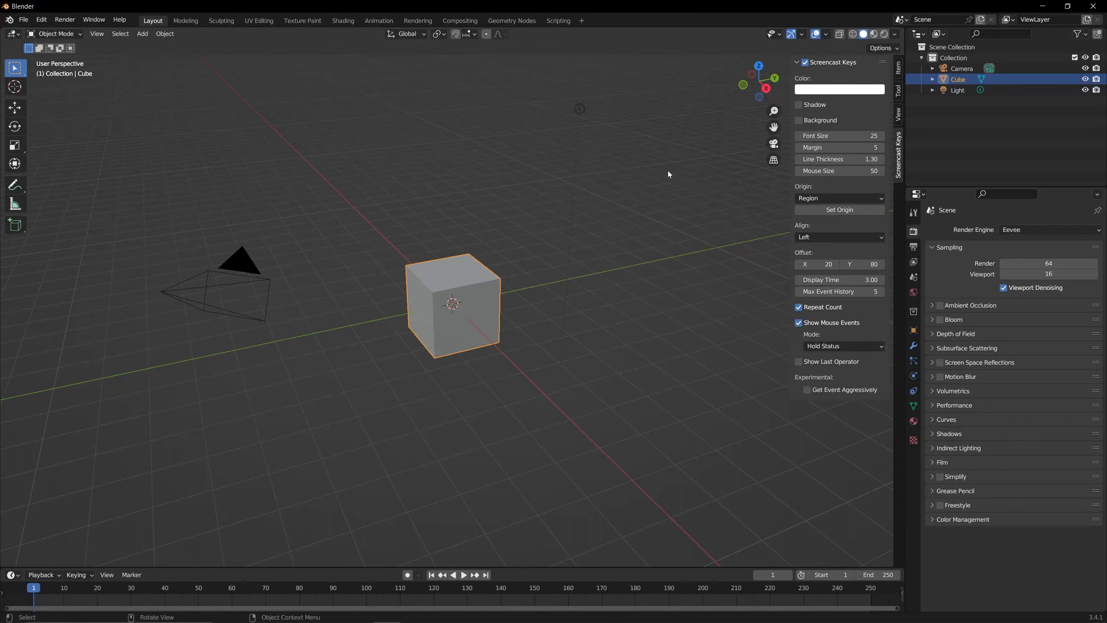
key("n")
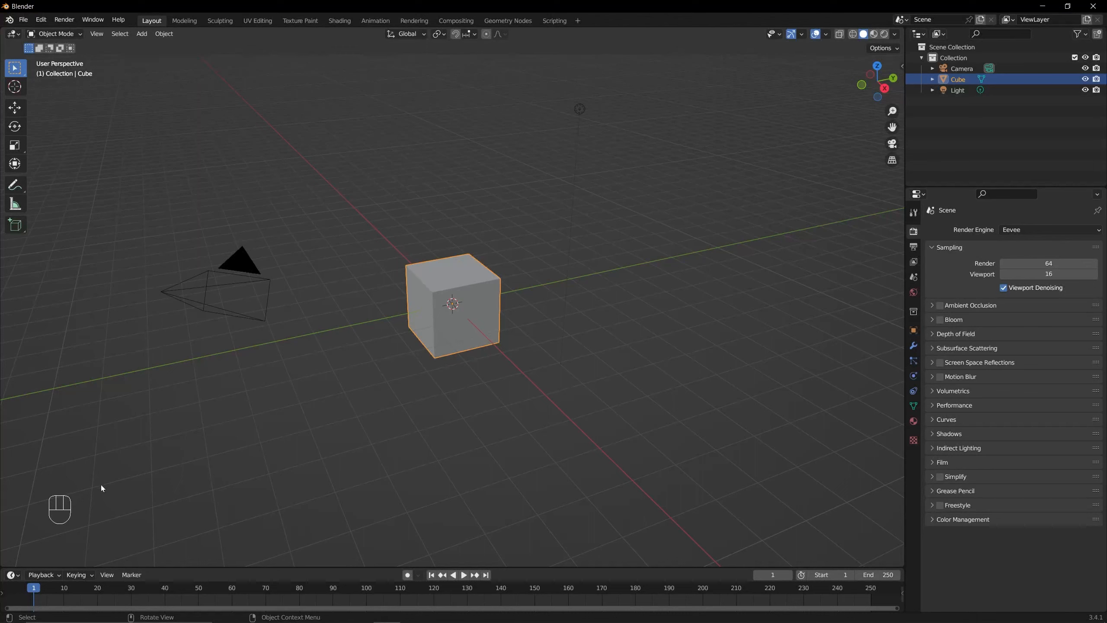
- Compare the Eevee, Workbench and Cycles render engine settings by switching through each engine and returning to Eevee
left_click_drag(870, 85, 868, 80)
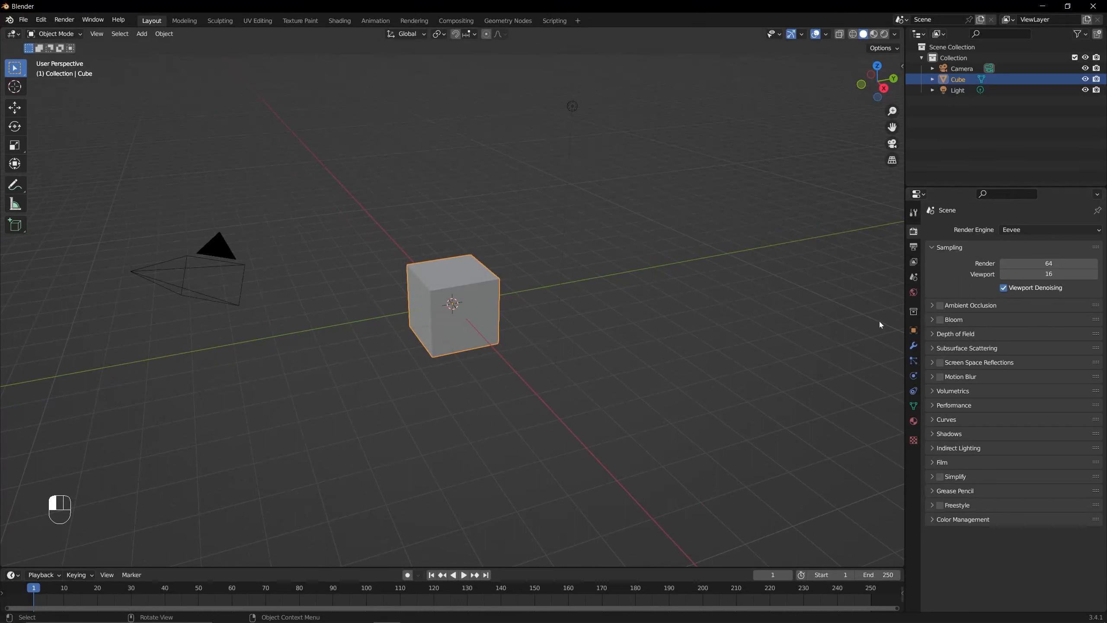
left_click(914, 235)
left_click(1019, 232)
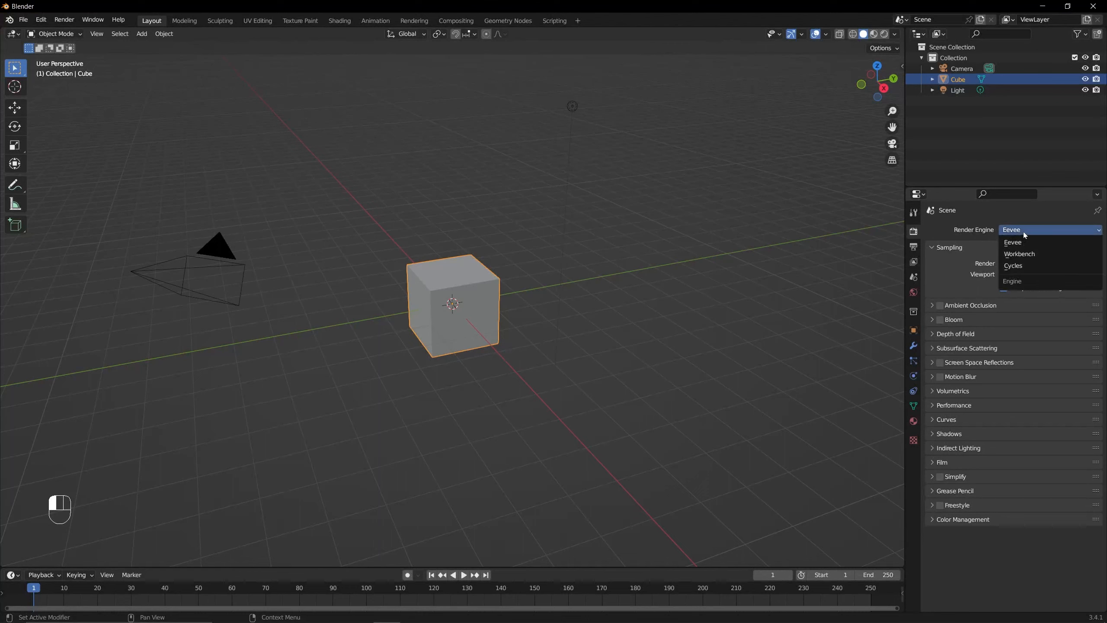
left_click(1031, 242)
left_click(1042, 230)
left_click(1038, 255)
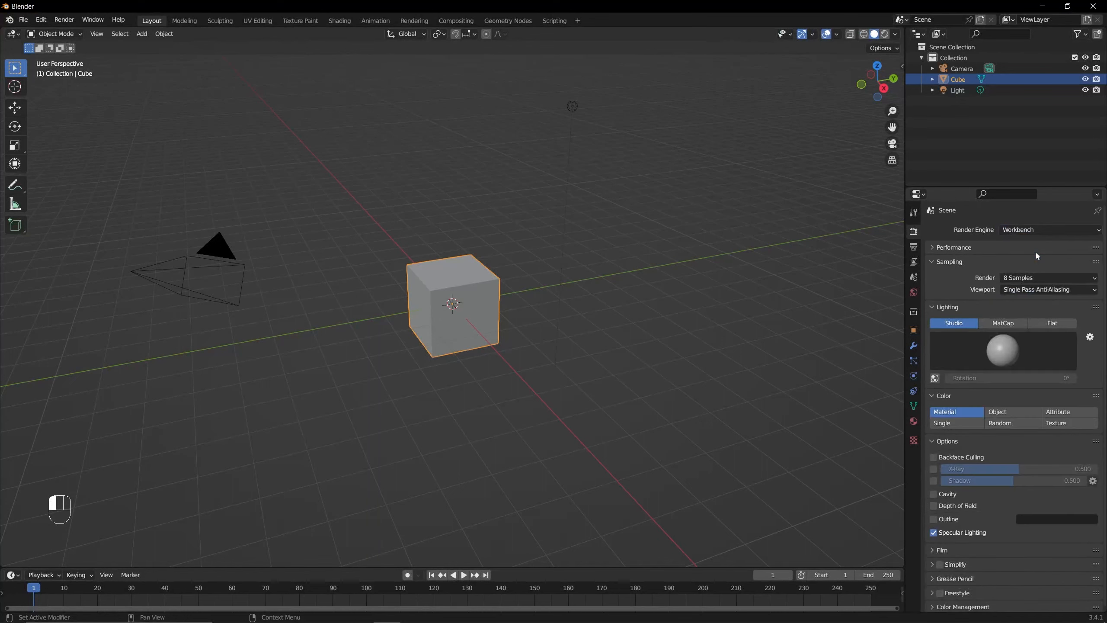
left_click(1038, 230)
left_click(1032, 266)
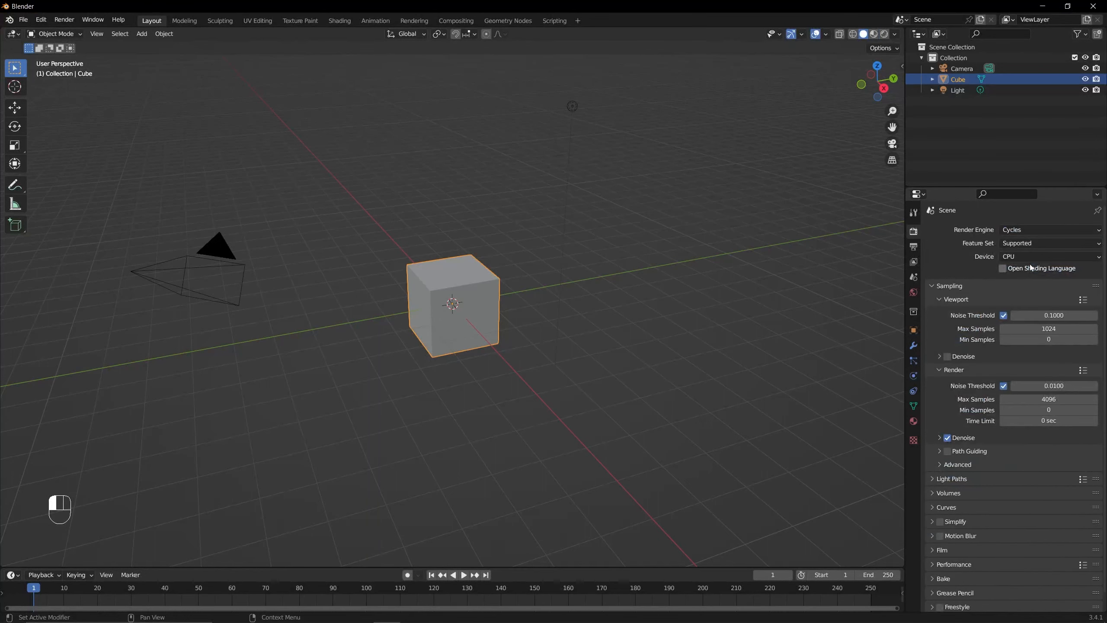
left_click(1034, 231)
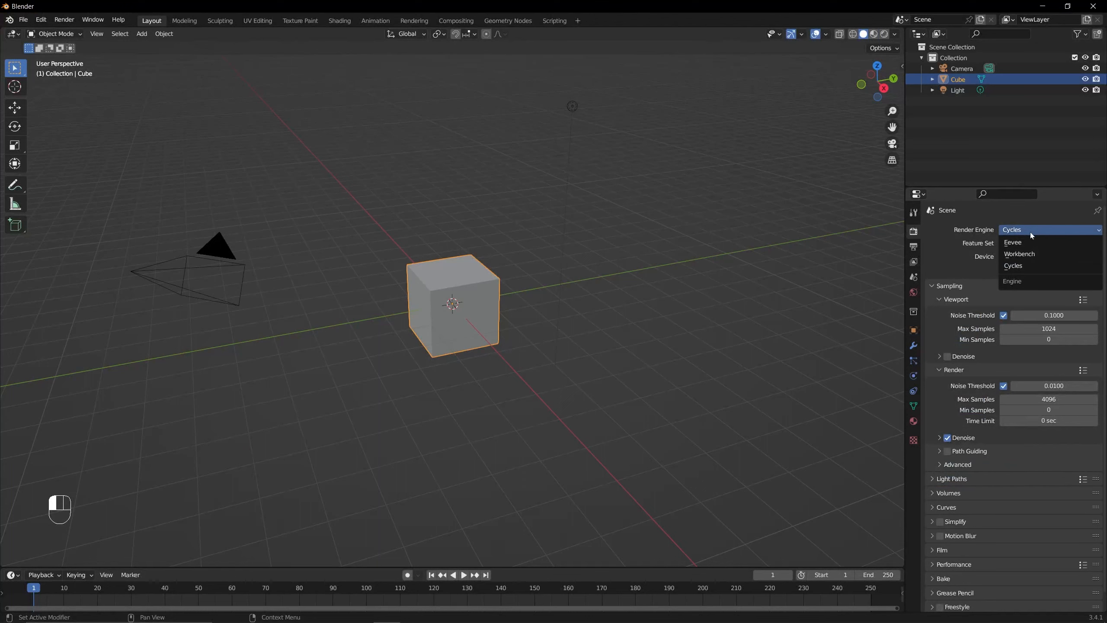
left_click(1034, 241)
left_click(1033, 230)
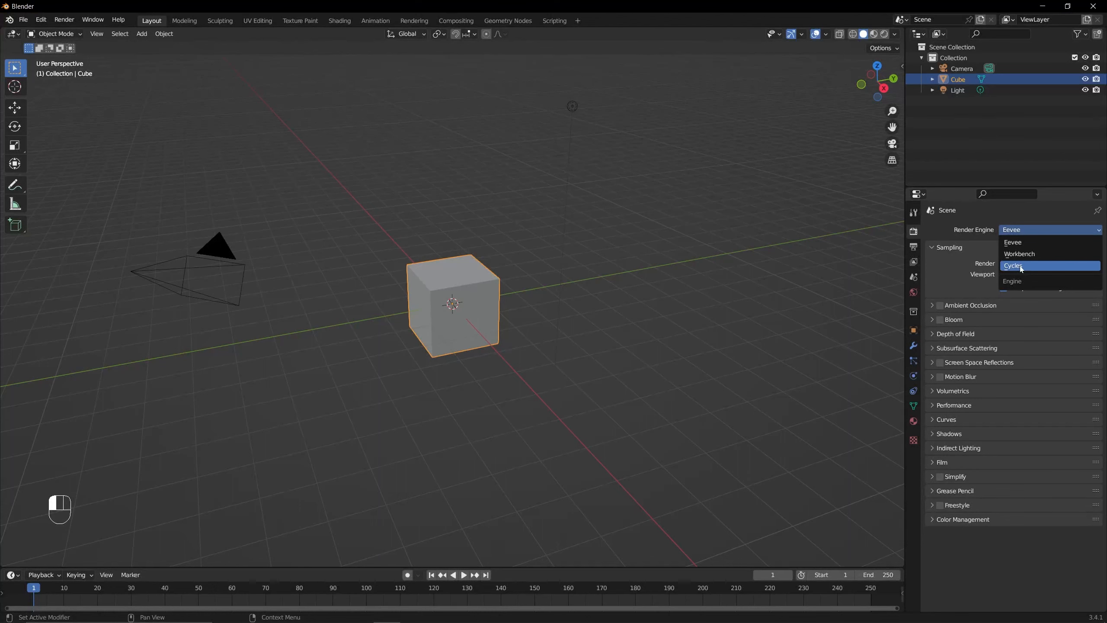
left_click_drag(868, 88, 870, 89)
left_click_drag(893, 127, 916, 135)
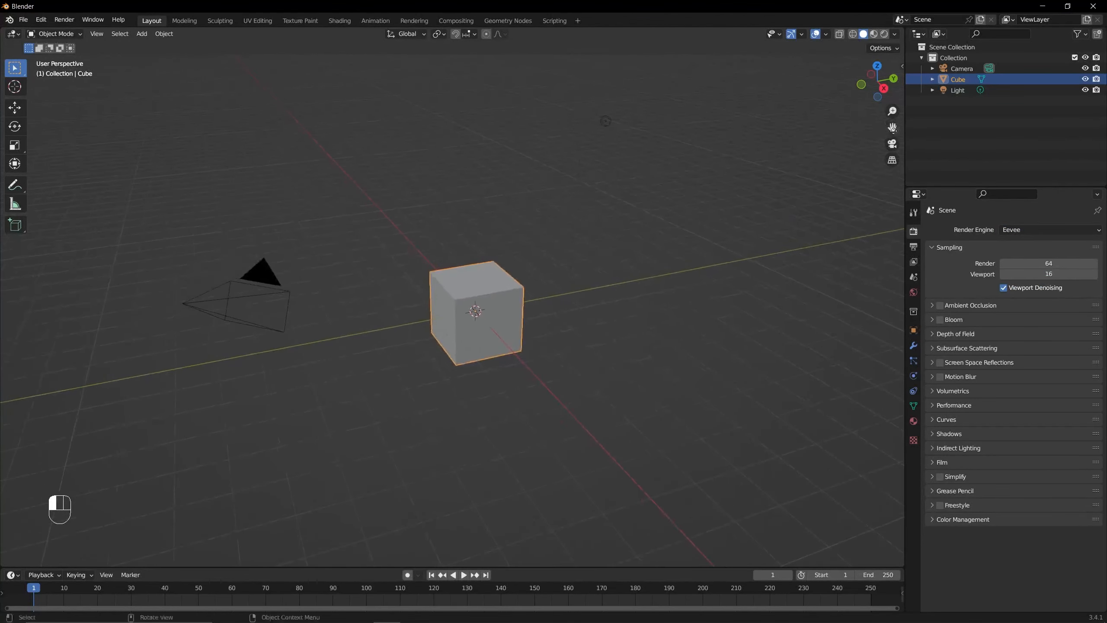
left_click_drag(874, 94, 871, 93)
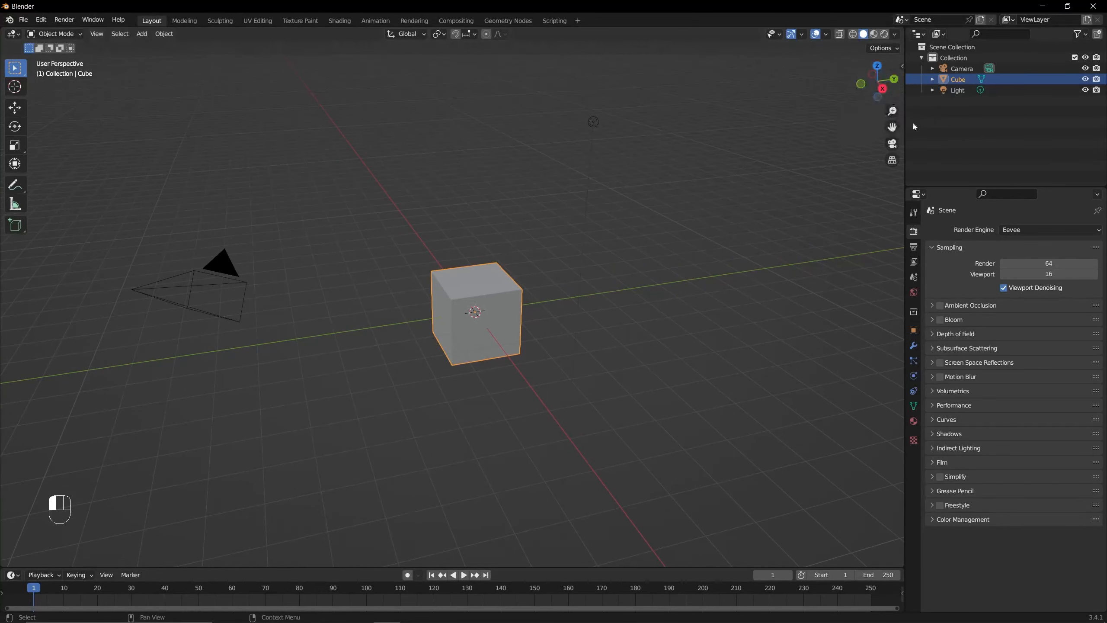
left_click_drag(870, 86, 867, 84)
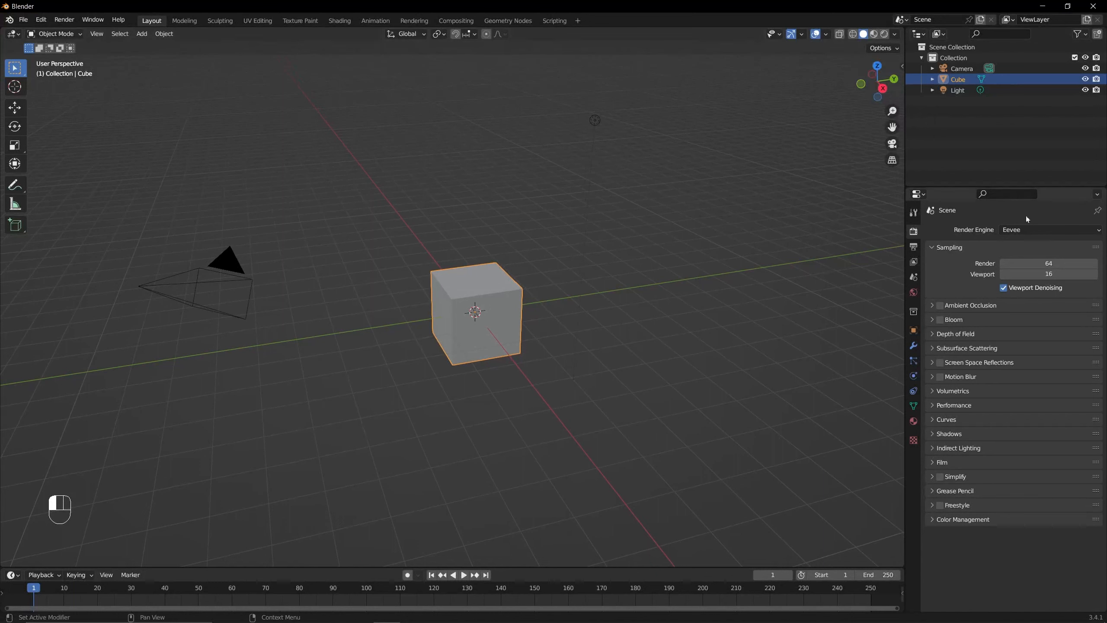
- Set the scene's render engine to Cycles with the Supported feature set
left_click(1028, 229)
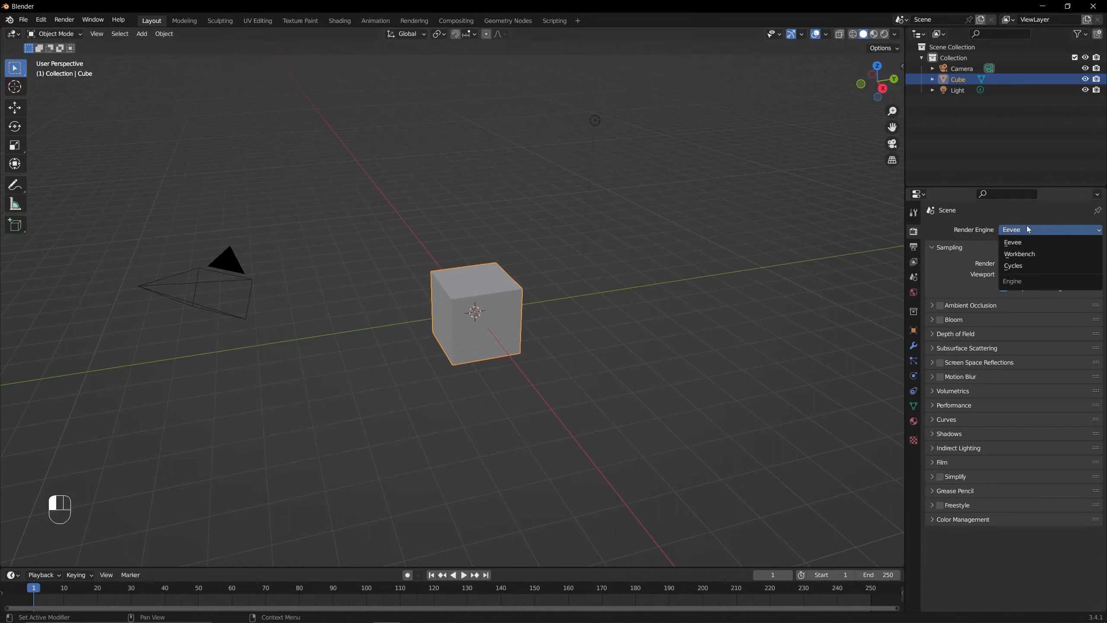
left_click(1028, 265)
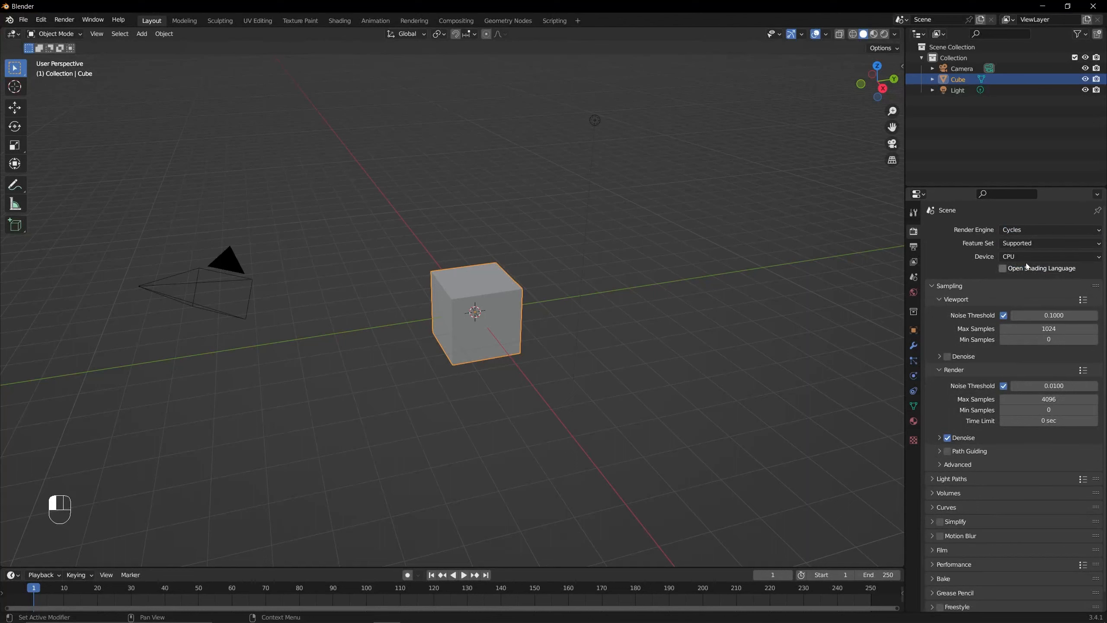
left_click(1028, 231)
left_click(1028, 265)
left_click(1032, 244)
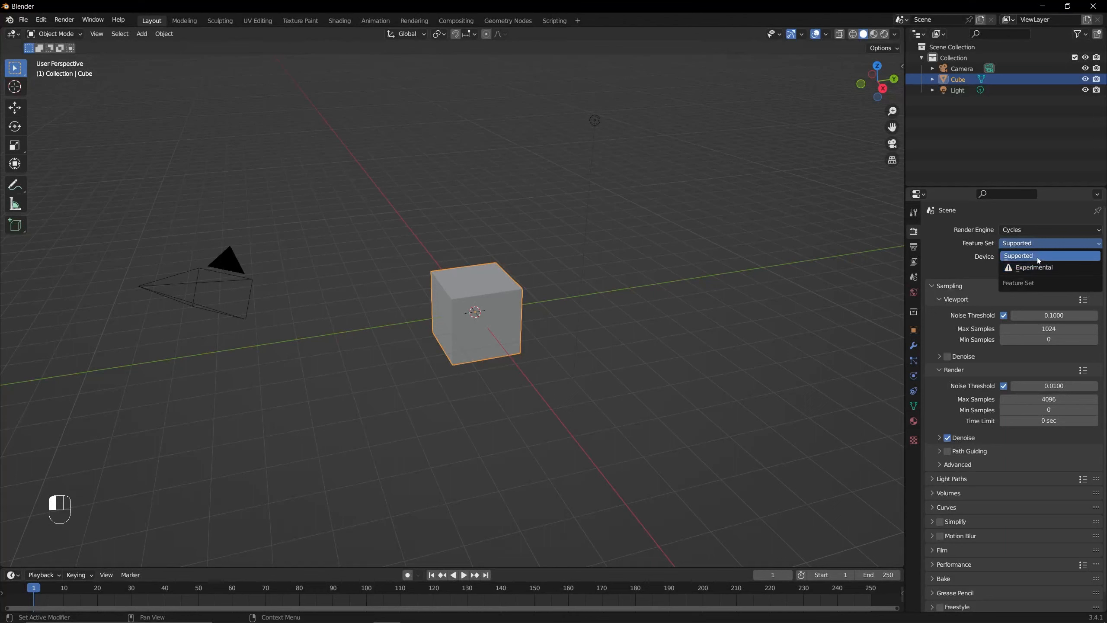
left_click(1034, 253)
left_click(1003, 241)
left_click(1026, 253)
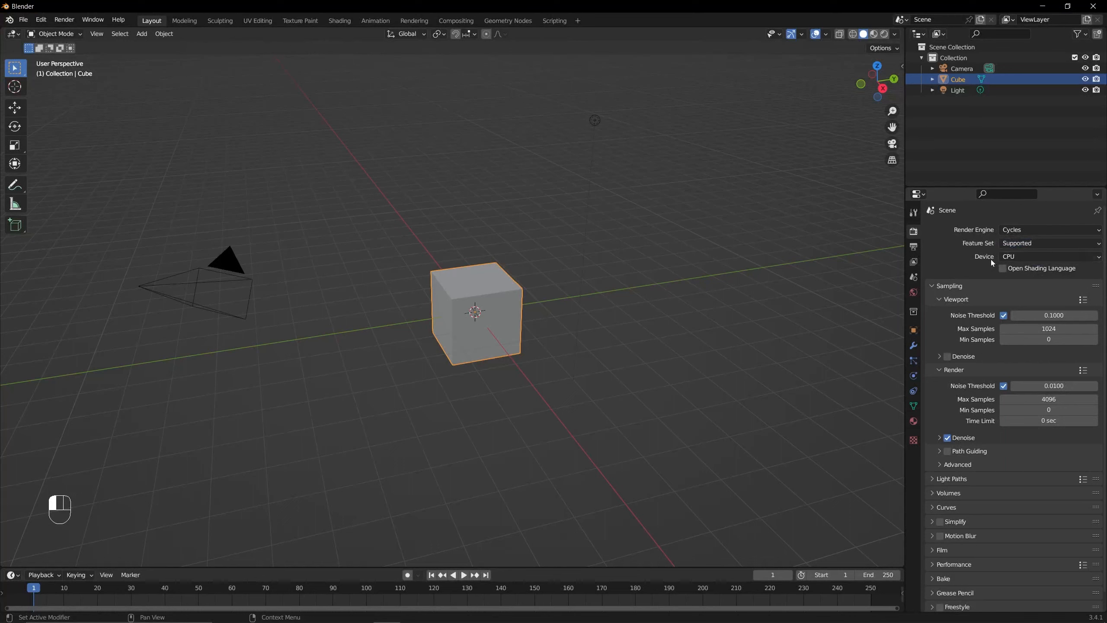
- Set the Cycles rendering device to GPU Compute
left_click(1013, 256)
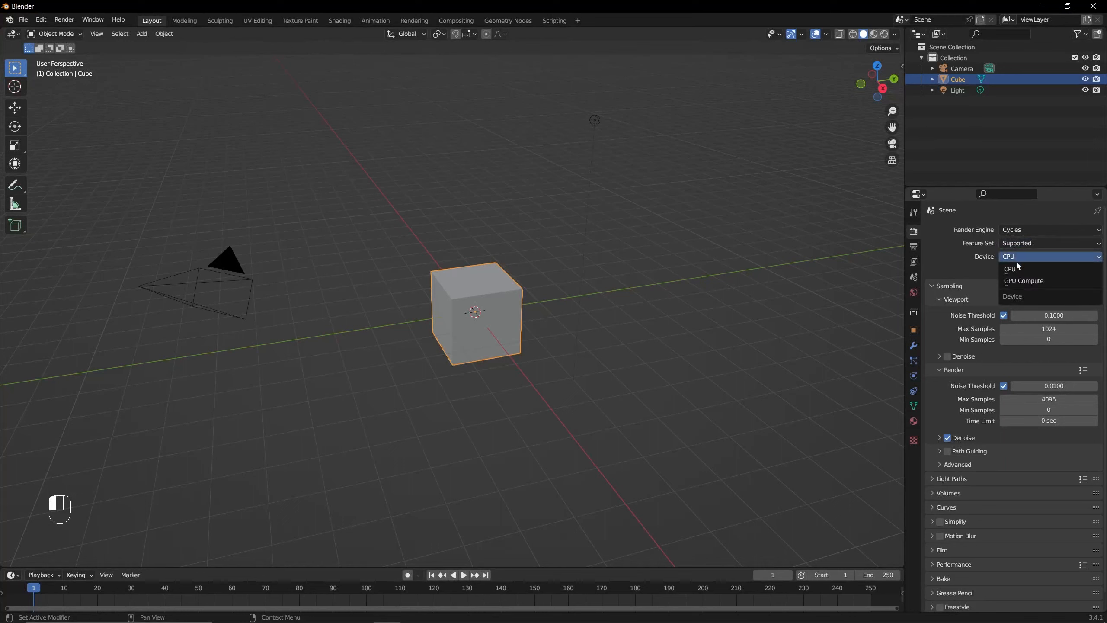
left_click(1019, 268)
left_click(1023, 258)
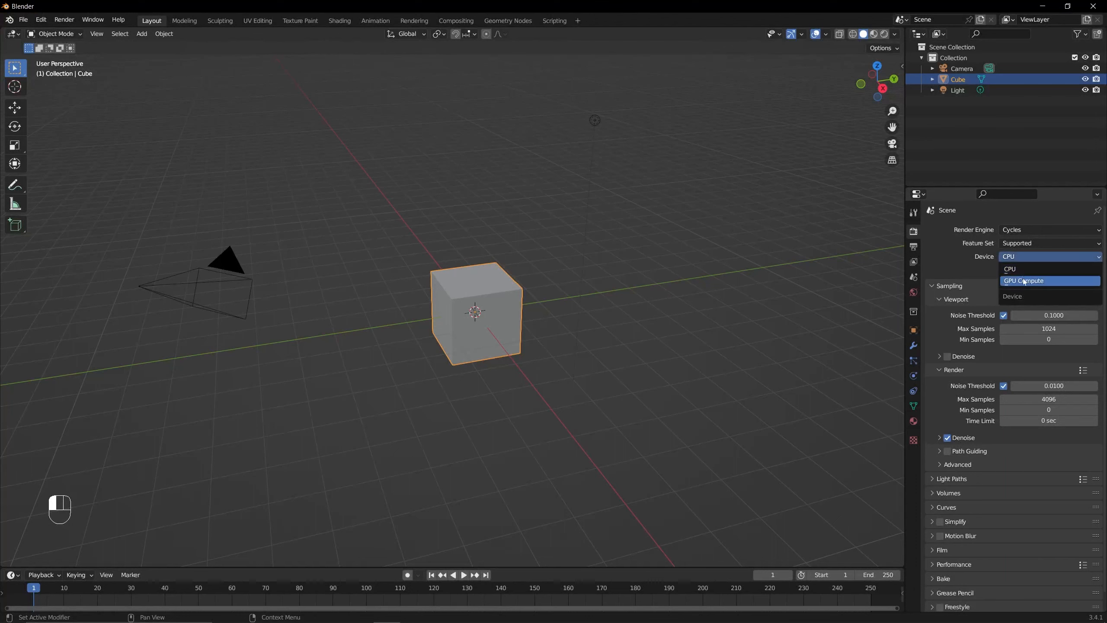
left_click(1023, 281)
left_click(1029, 258)
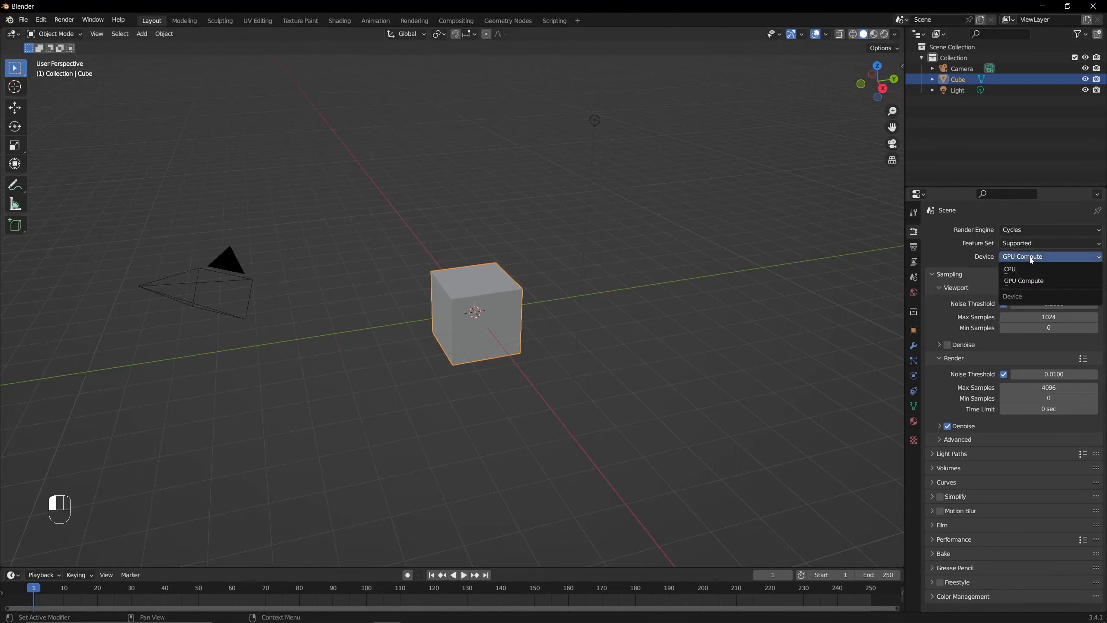
left_click(1029, 285)
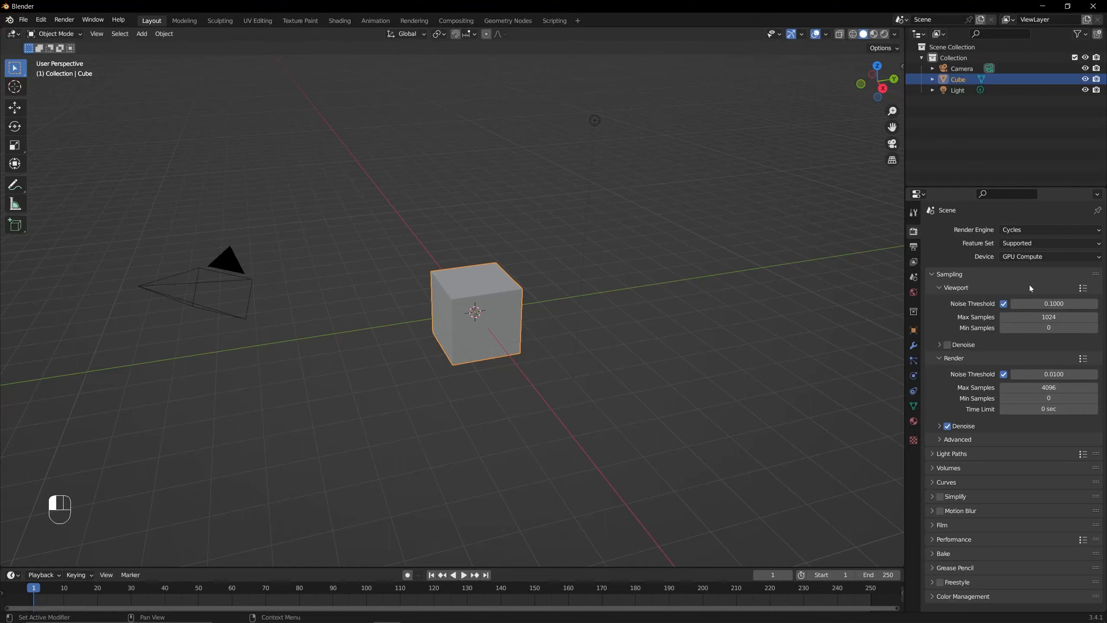
left_click(1027, 257)
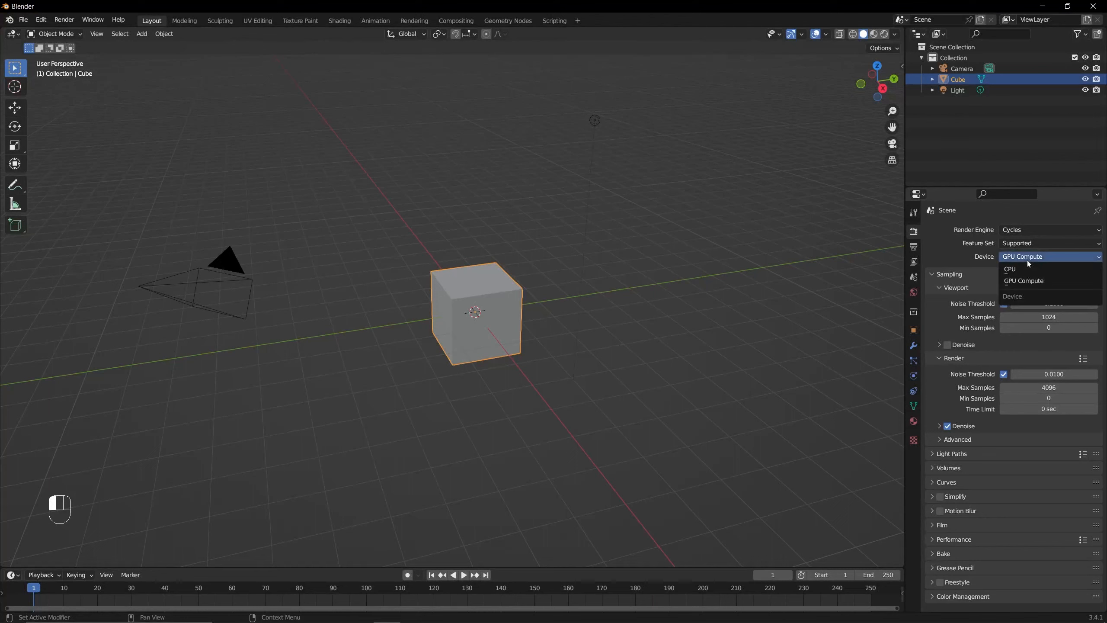
left_click(1031, 283)
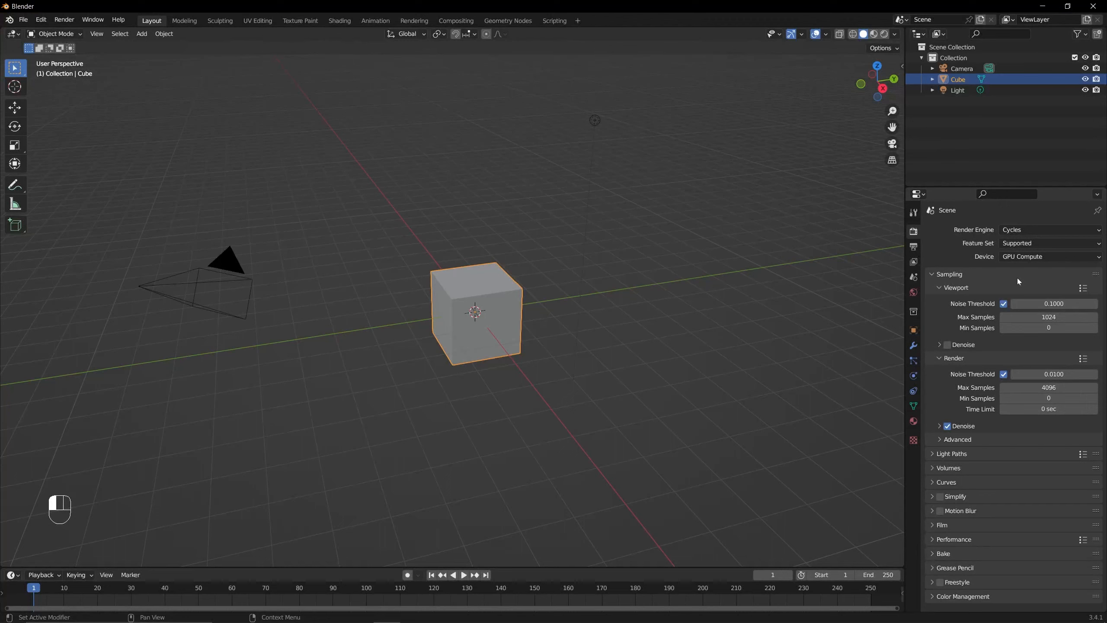
left_click(1026, 257)
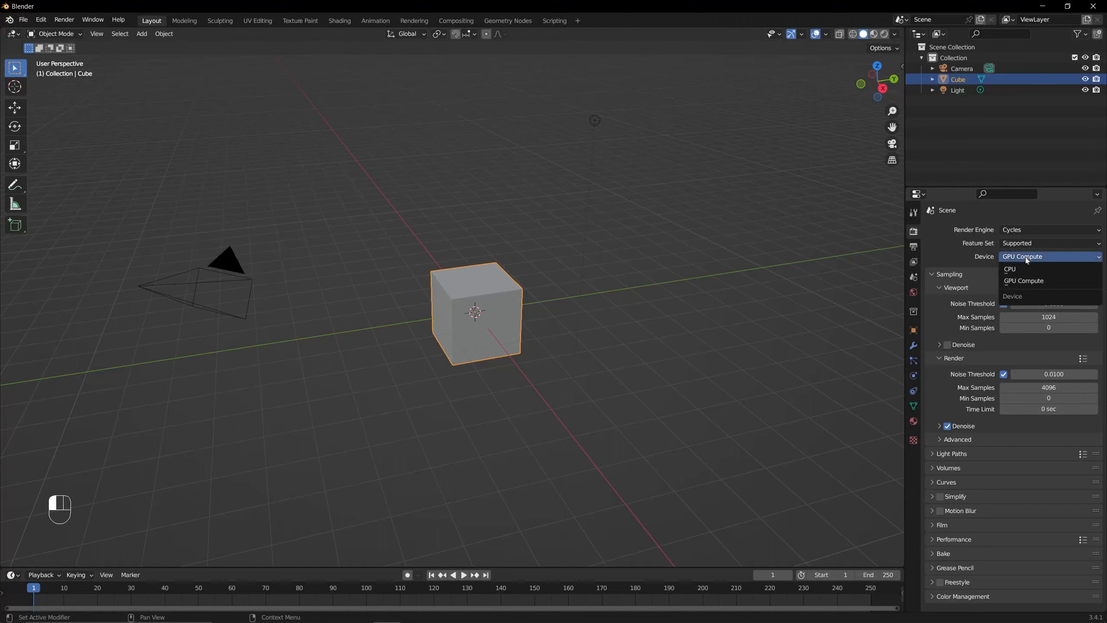
left_click(1029, 282)
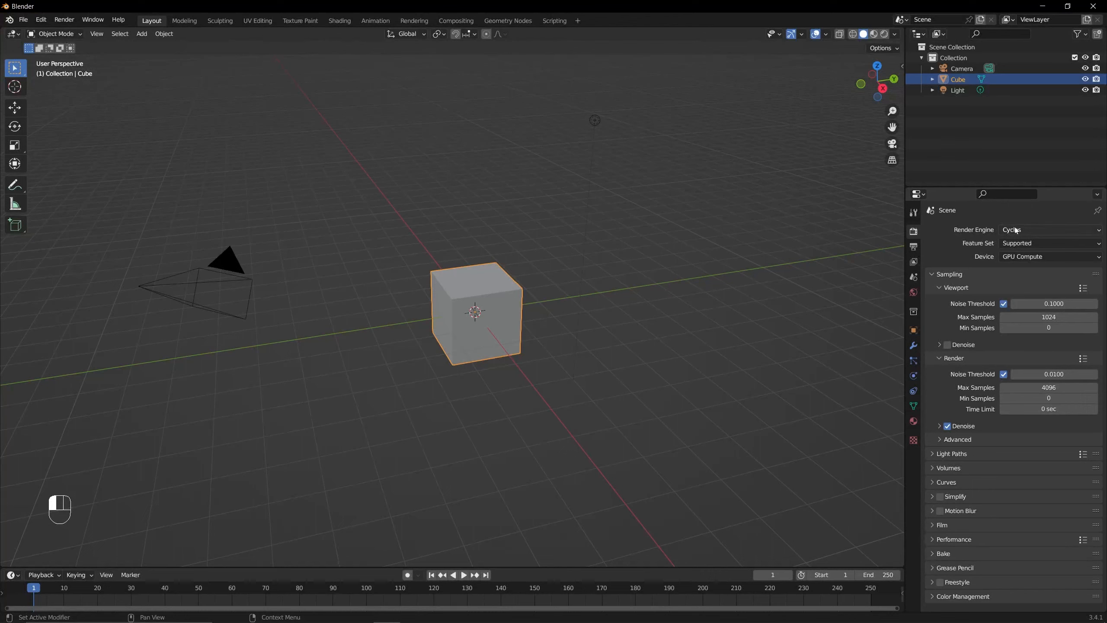
- Review the render engine, feature set and device choices, keeping Cycles, Supported and GPU Compute
left_click(1016, 231)
left_click(1021, 262)
left_click(1028, 257)
left_click(1028, 257)
left_click(1035, 245)
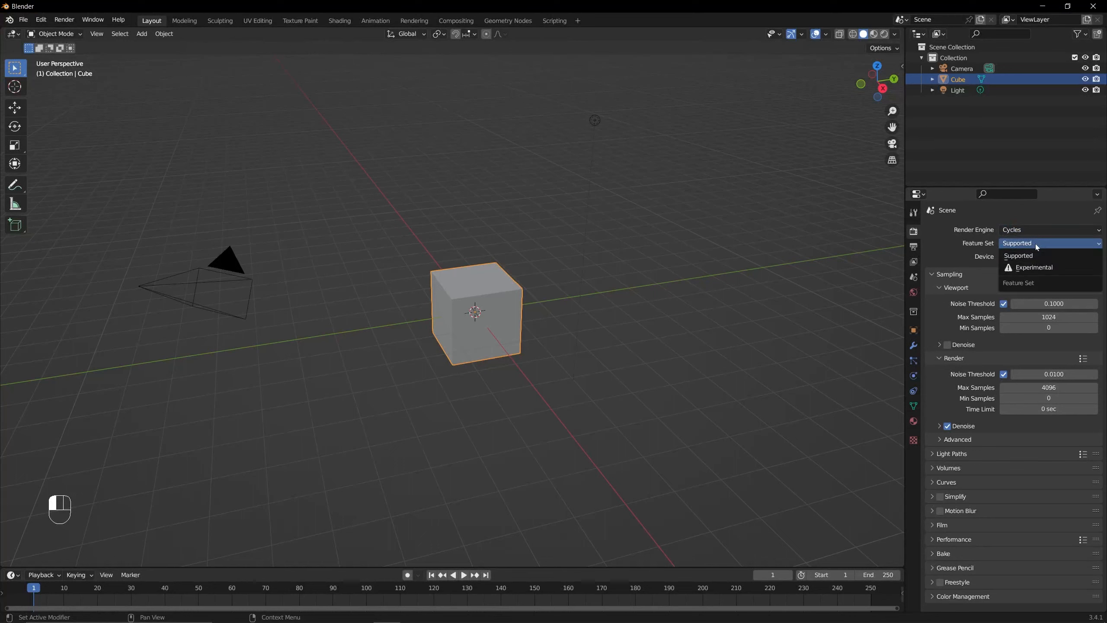
left_click(1034, 254)
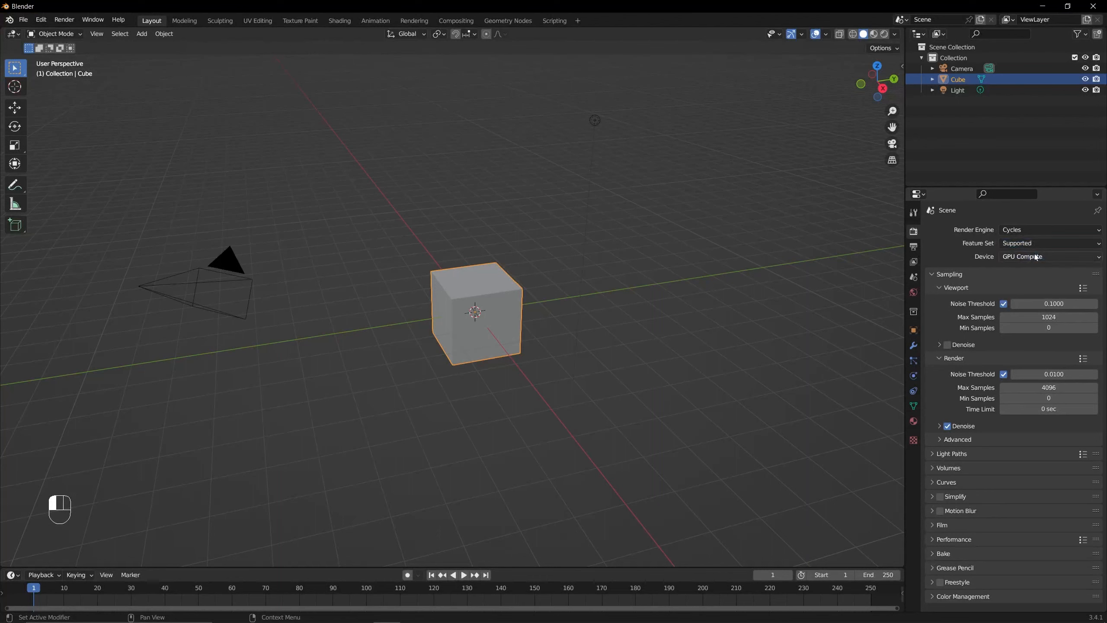
left_click(1040, 243)
left_click(1039, 256)
left_click(1038, 258)
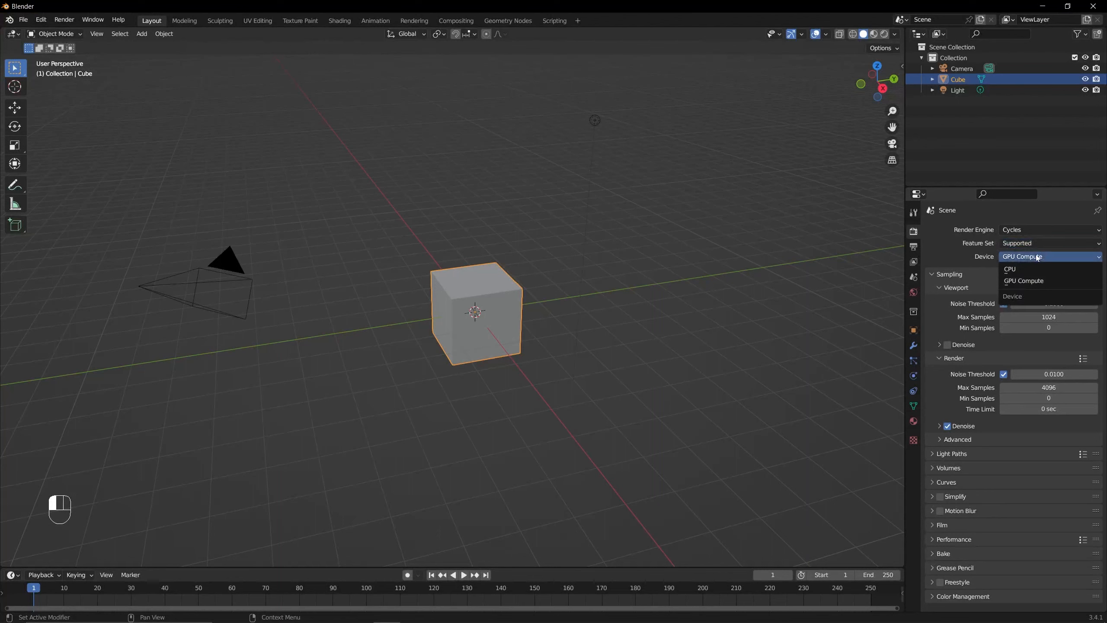
left_click(1031, 281)
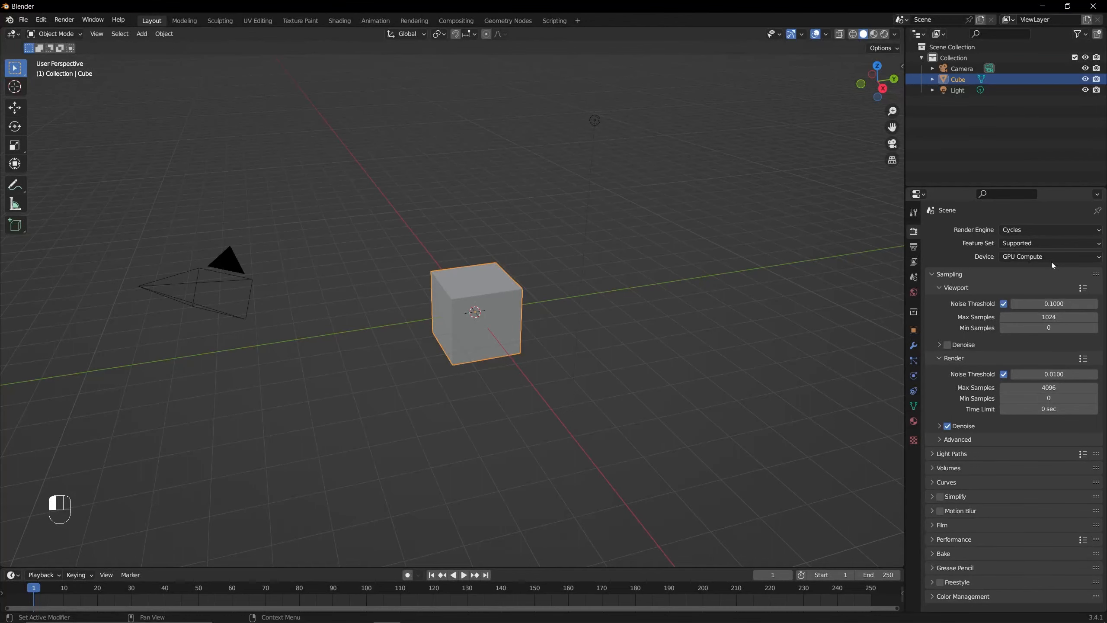
- Open the System preferences and set Cycles Render Devices to None
left_click_drag(892, 127, 995, 204)
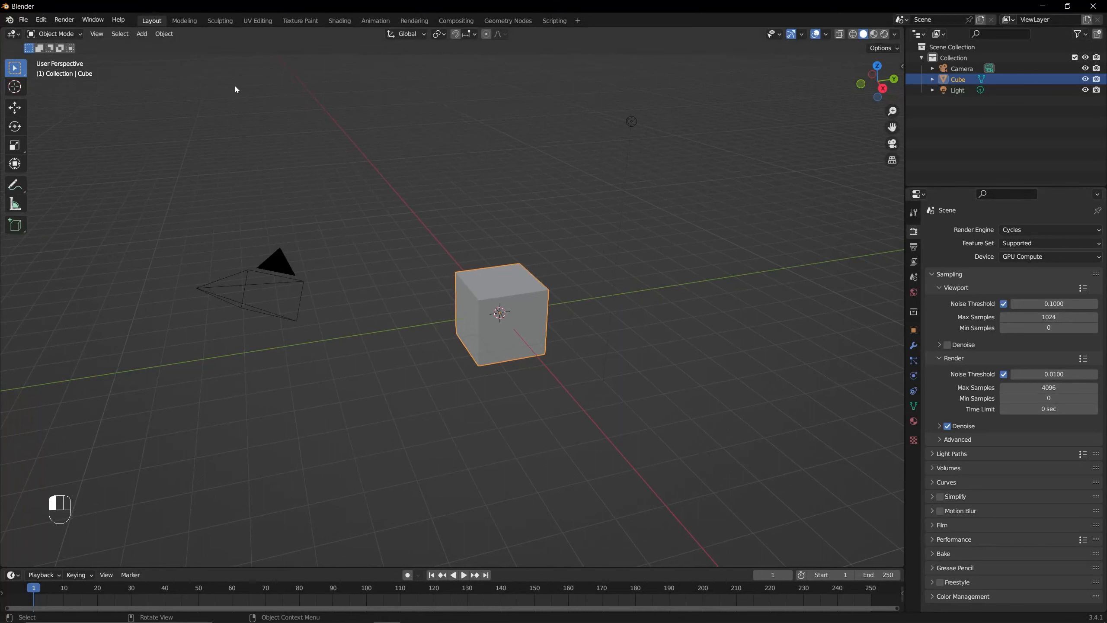
left_click(41, 20)
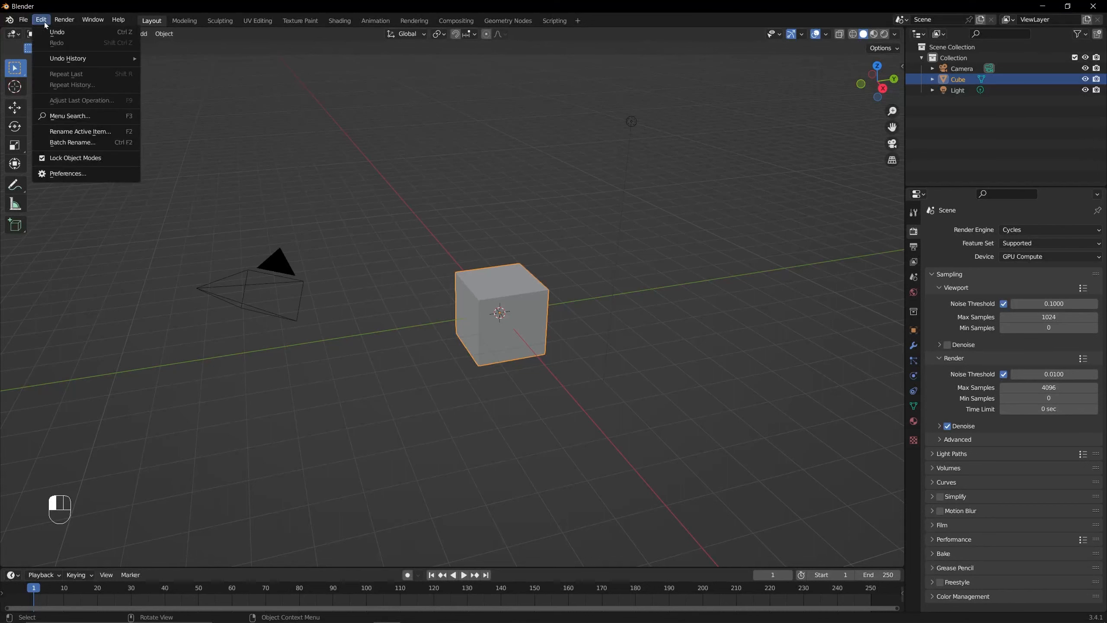
left_click(70, 174)
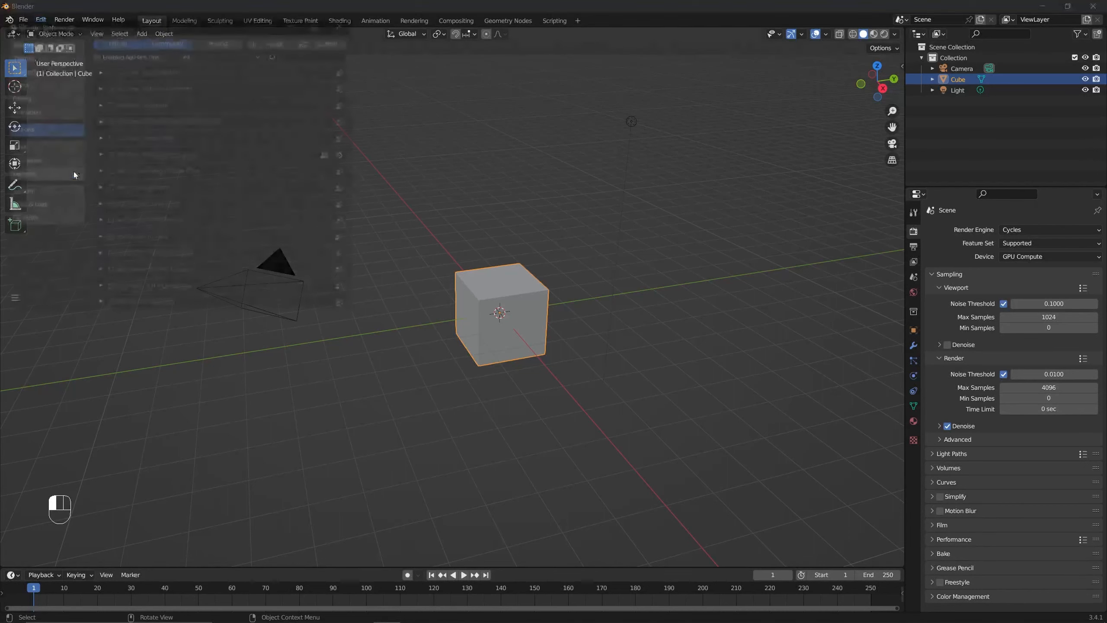
left_click_drag(156, 28, 476, 132)
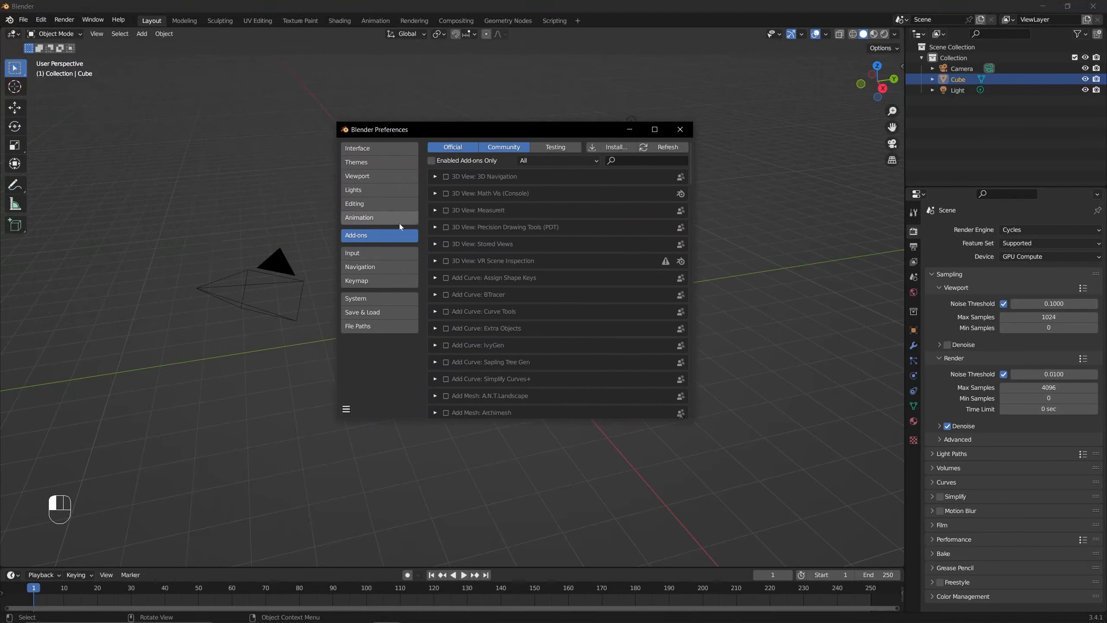
left_click(373, 300)
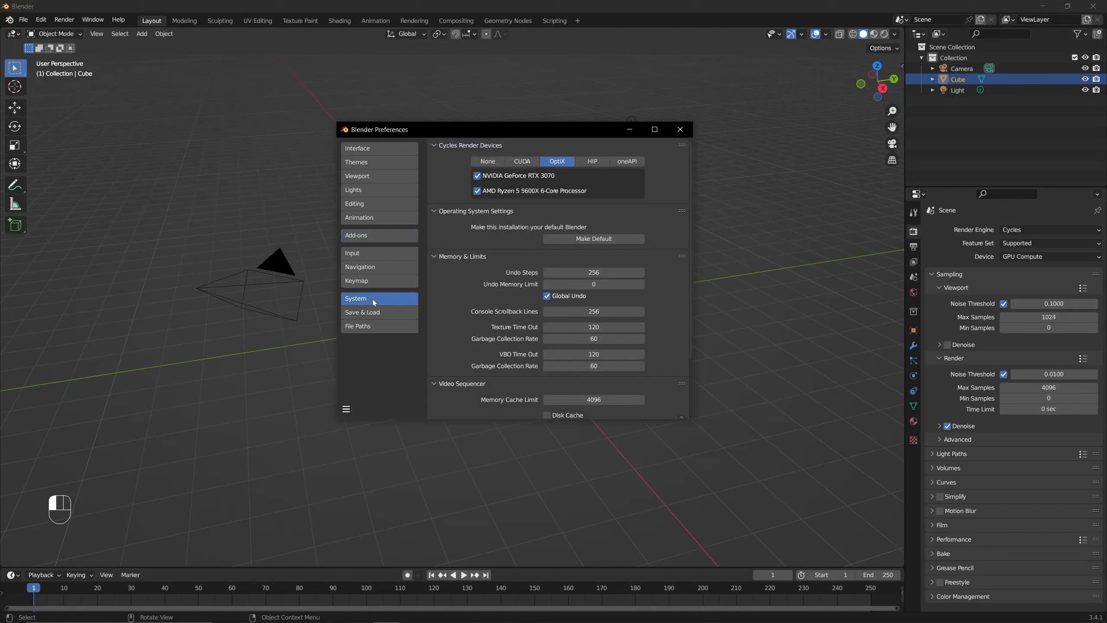
left_click(489, 163)
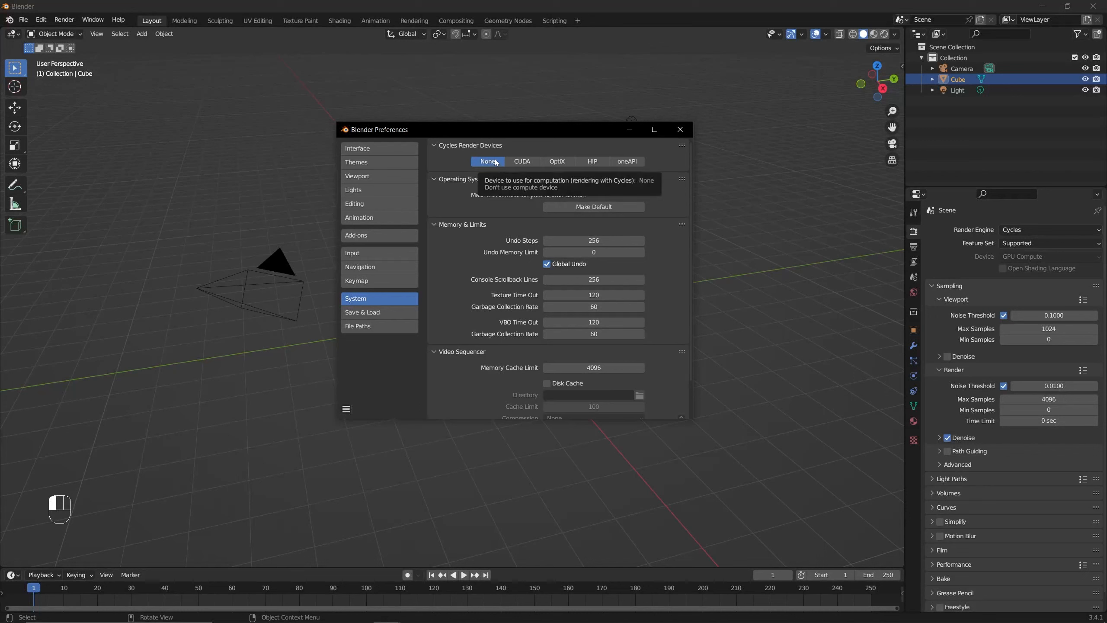
- Compare the CUDA, OptiX, HIP and oneAPI options for Cycles Render Devices, returning the choice to None
left_click(519, 163)
left_click(557, 161)
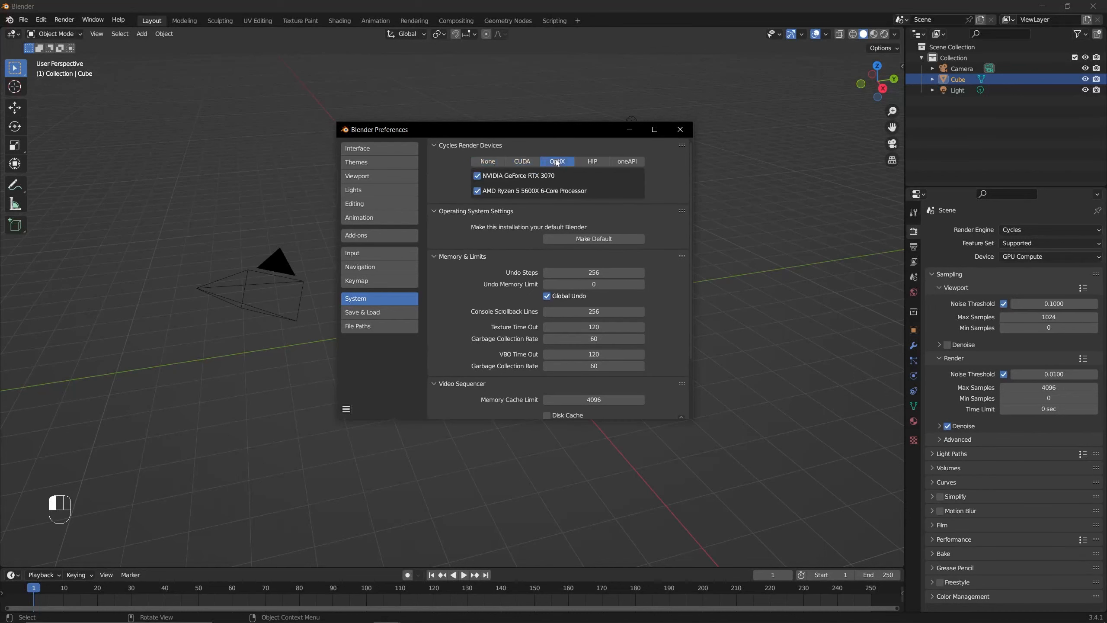
left_click(590, 164)
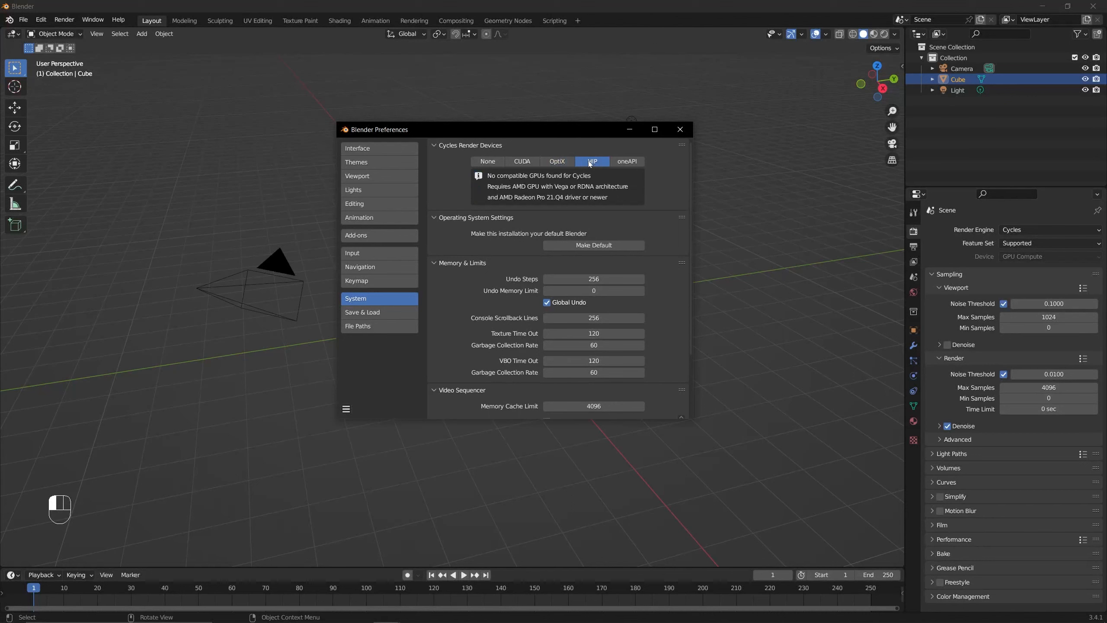
left_click(623, 163)
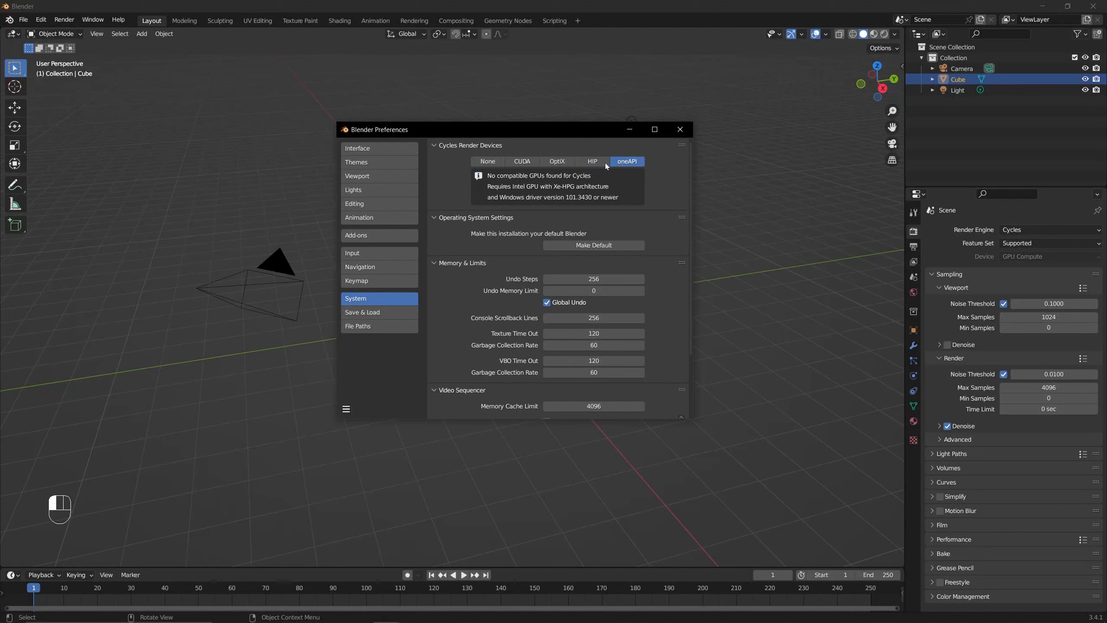
left_click(593, 162)
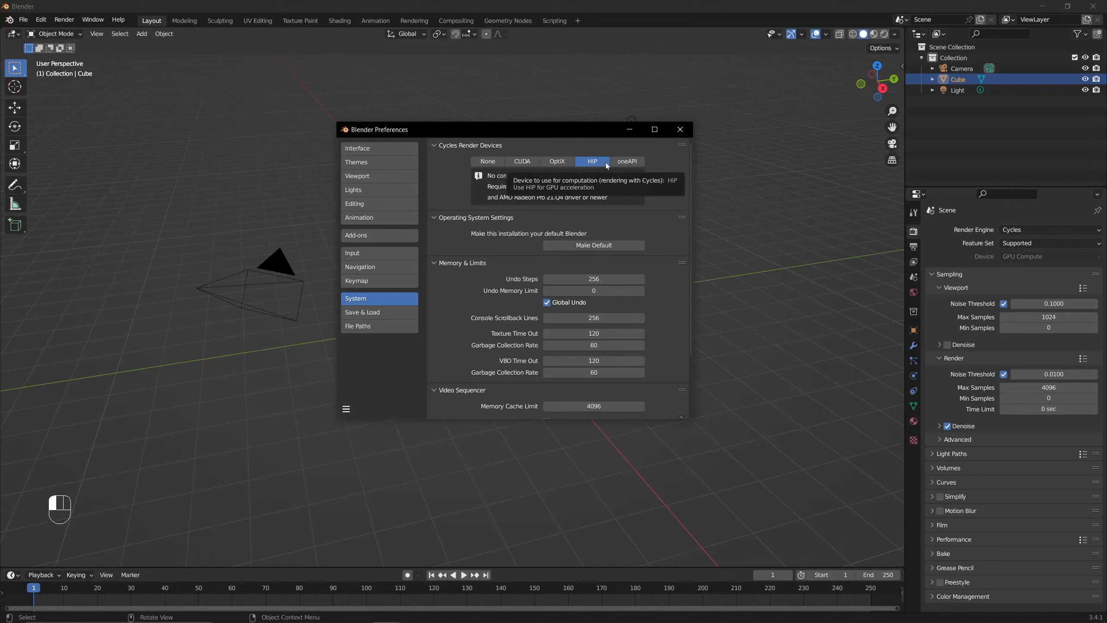
left_click(622, 162)
left_click(594, 163)
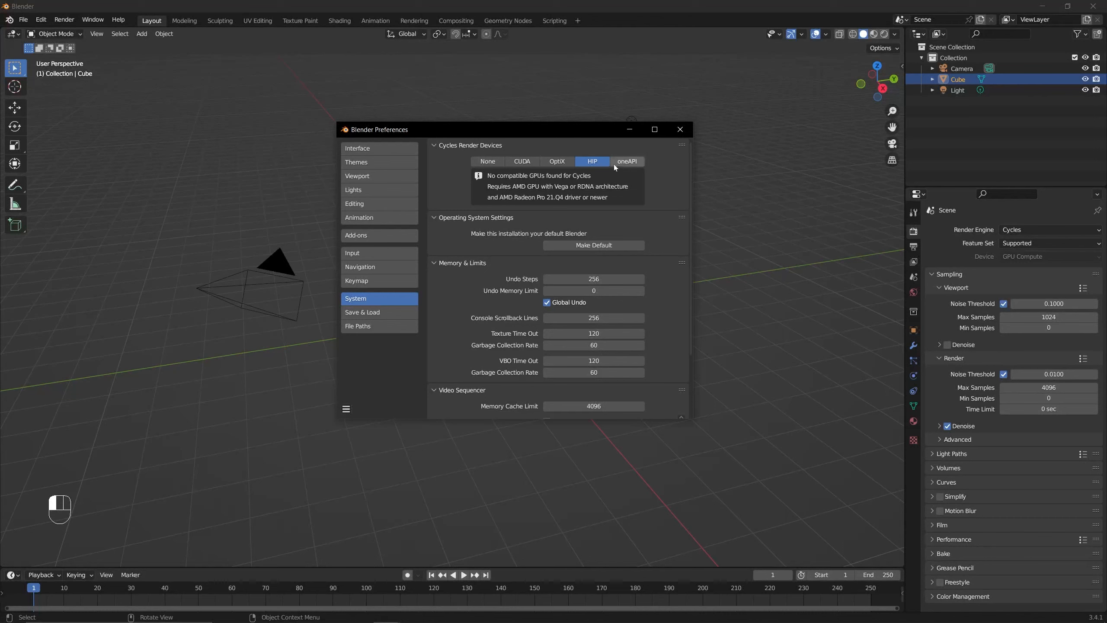
left_click(570, 163)
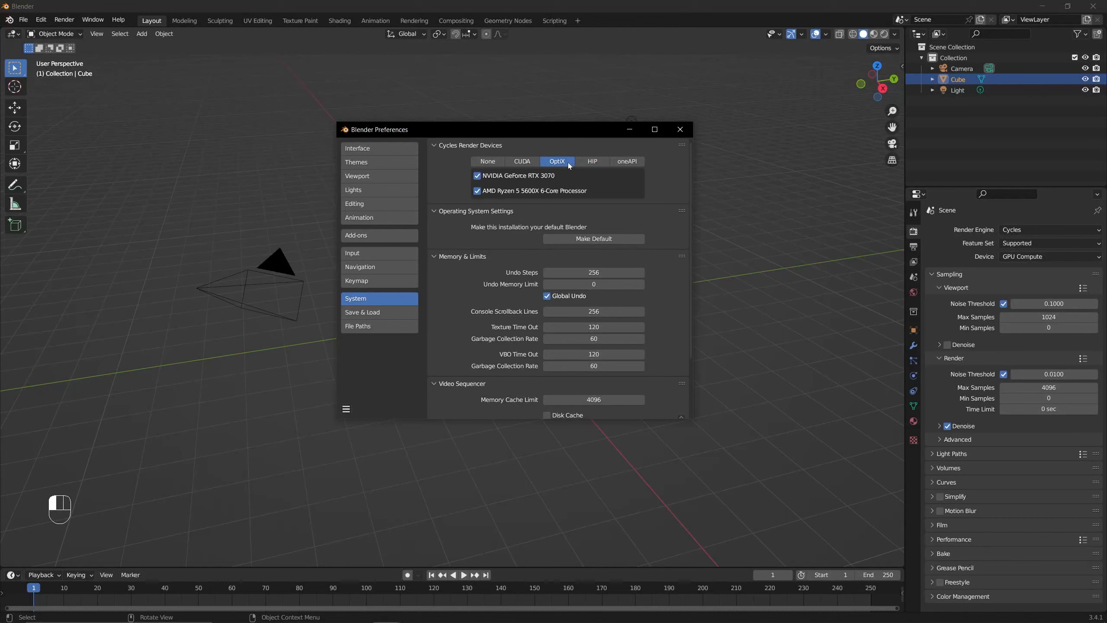
left_click(535, 162)
left_click(493, 161)
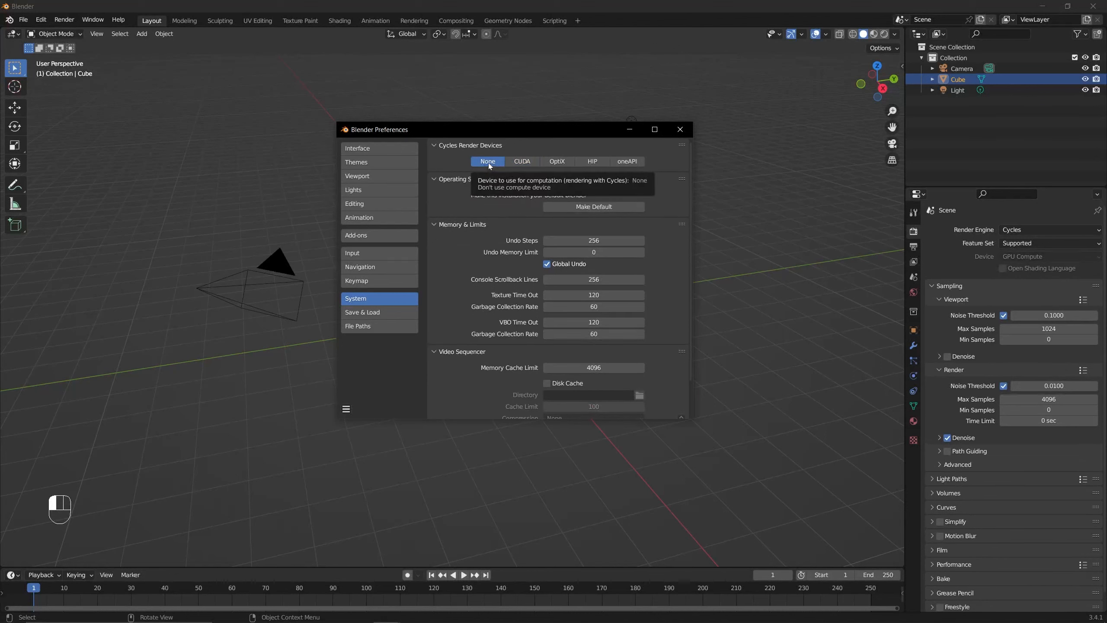
- Set Cycles Render Devices to OptiX after comparing it with CUDA and HIP
left_click(520, 161)
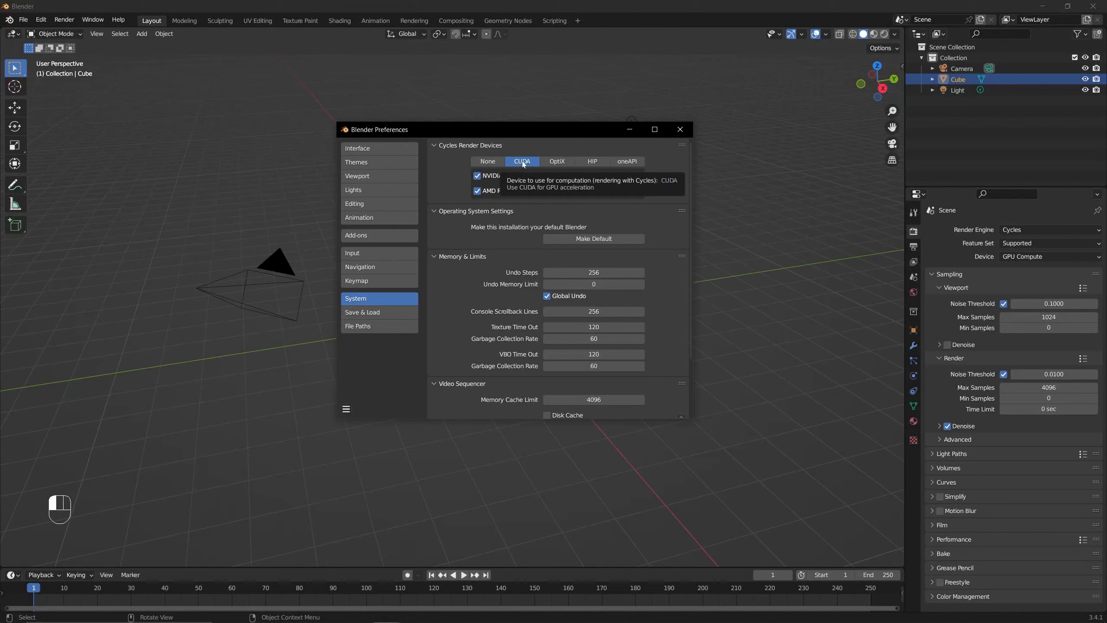
left_click(557, 160)
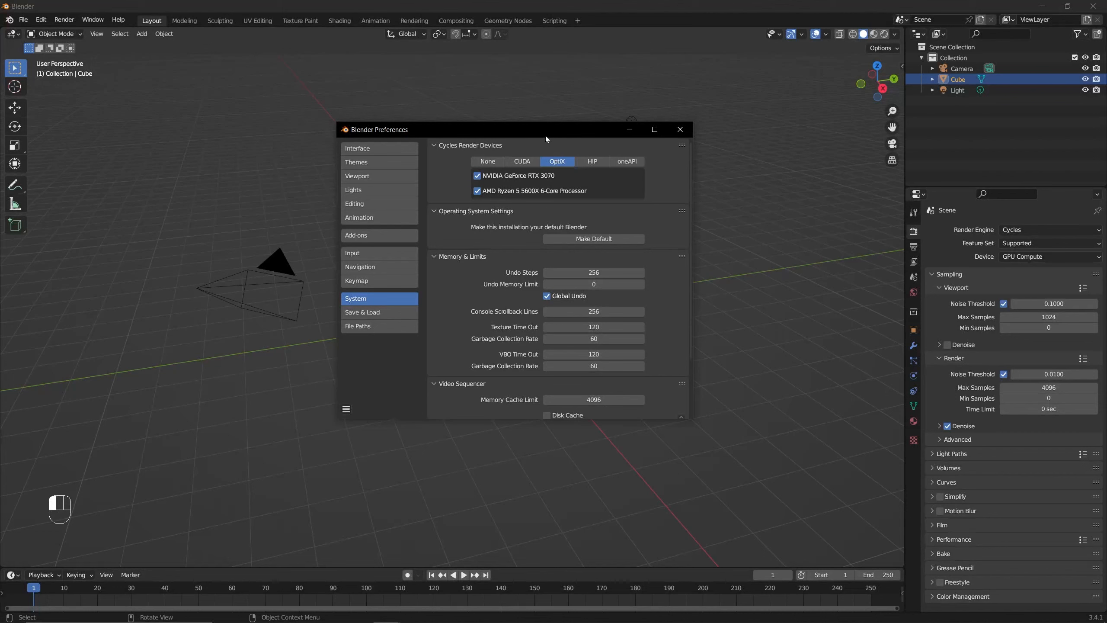
left_click_drag(546, 136, 541, 140)
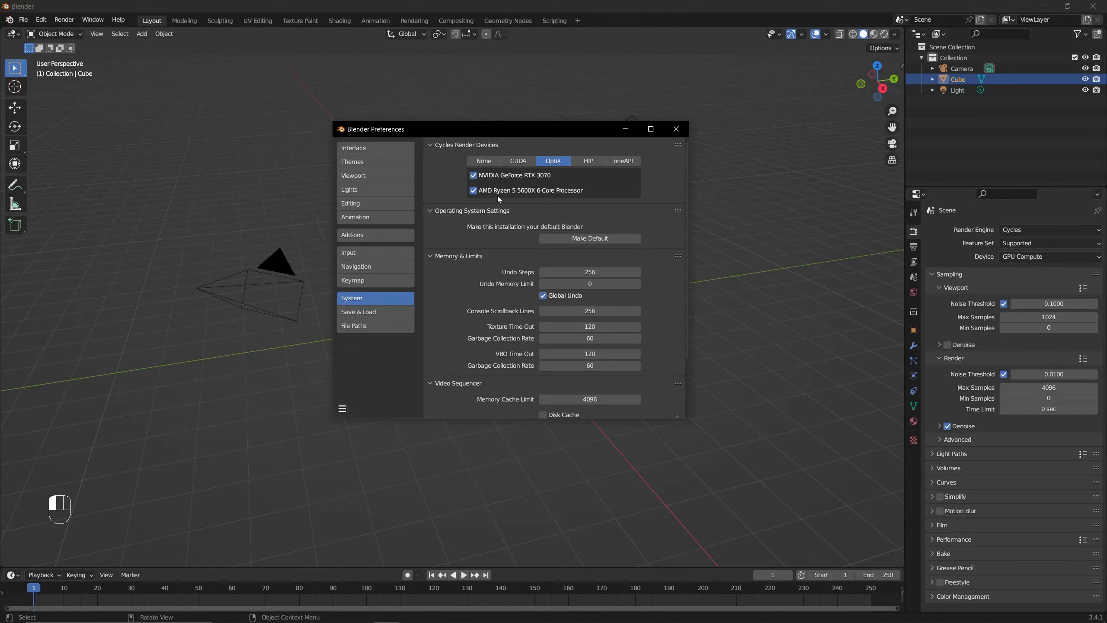
left_click(588, 165)
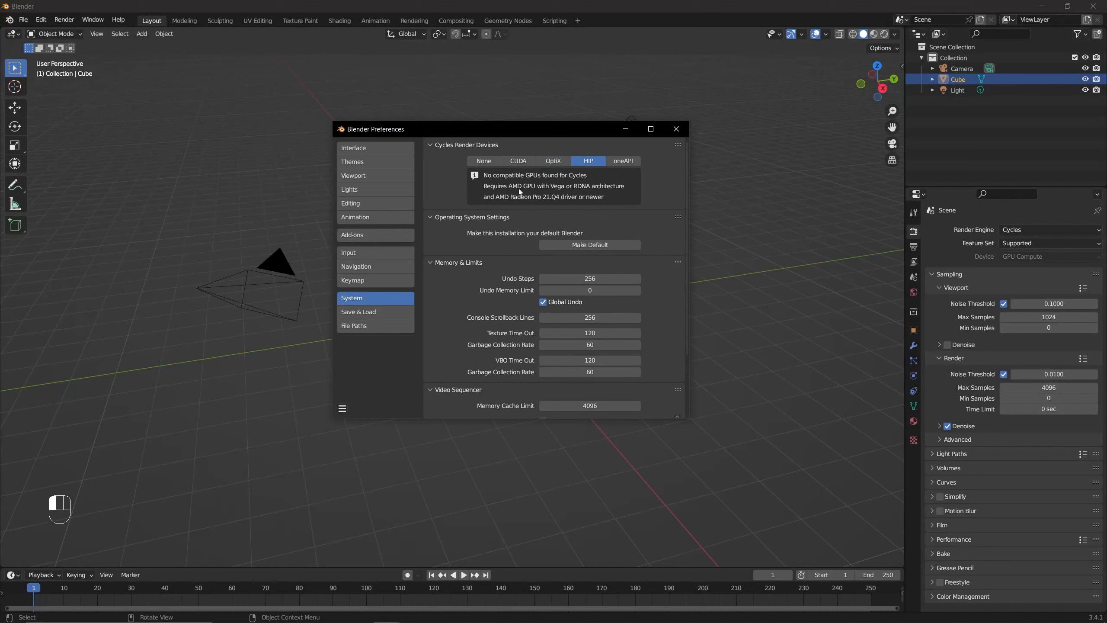
left_click(554, 162)
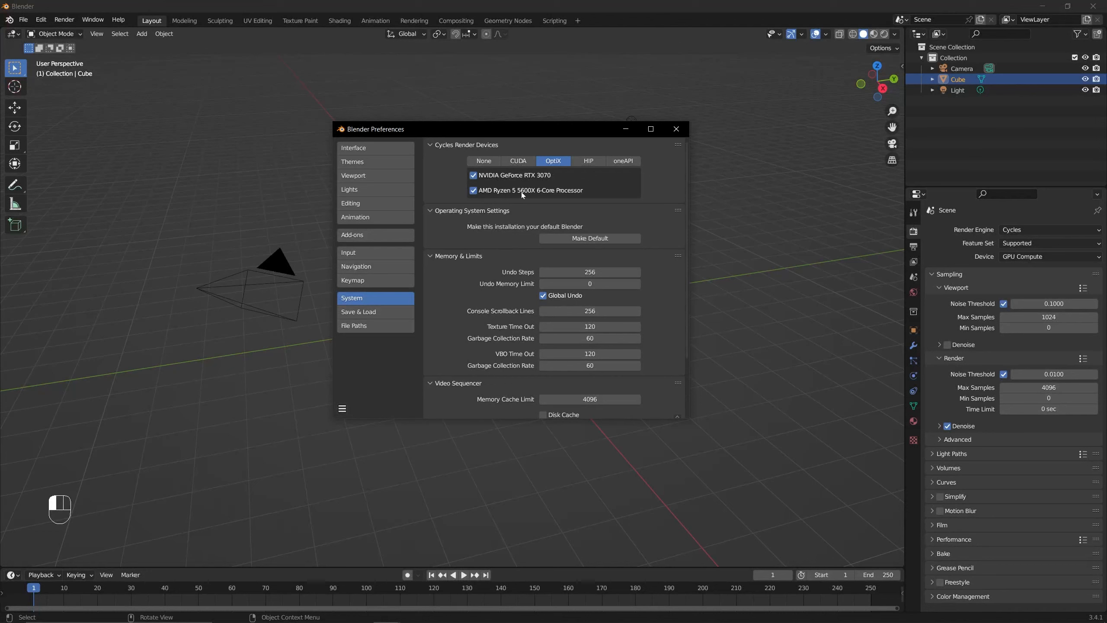
left_click(585, 160)
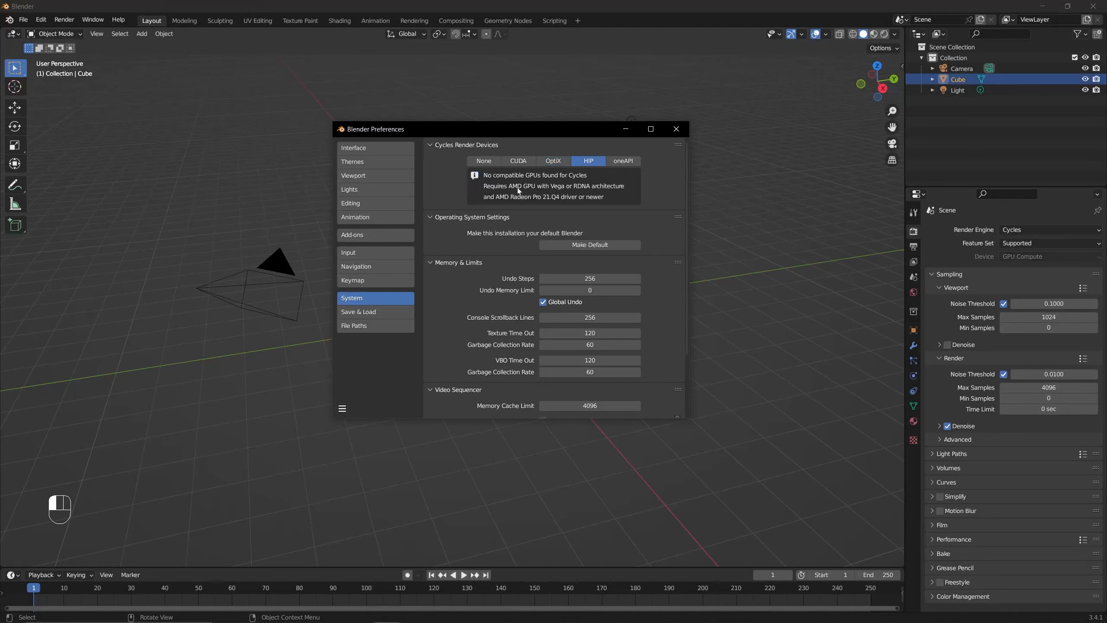
left_click(548, 169)
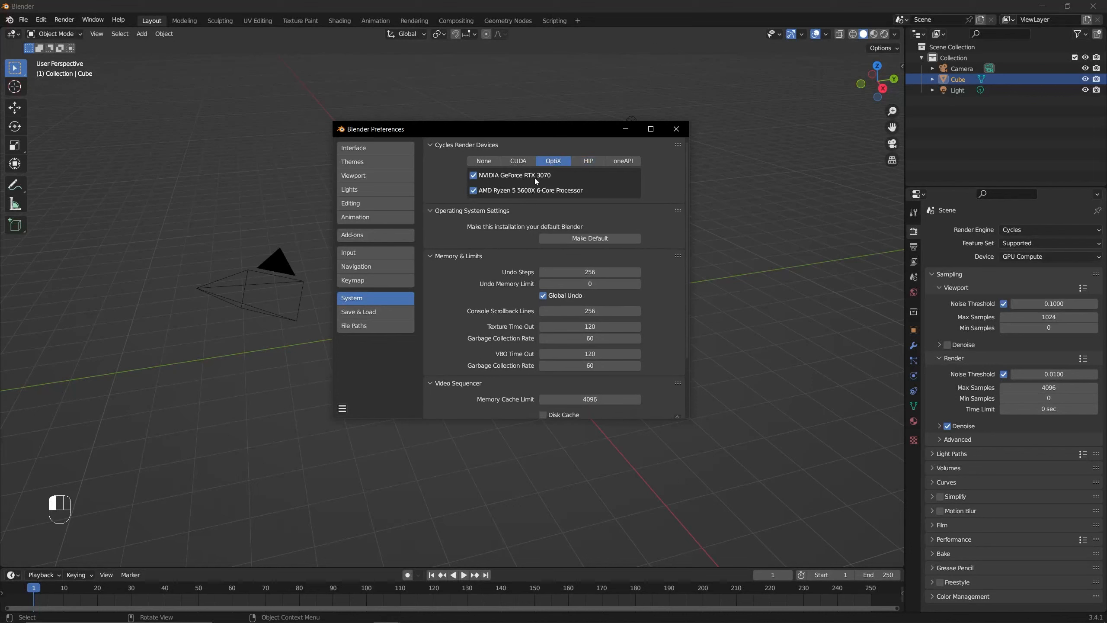
- Keep both the NVIDIA GeForce RTX 3070 and the AMD Ryzen 5 5600X enabled for OptiX, and reposition the Preferences window
left_click(485, 183)
left_click(485, 185)
left_click(489, 175)
mouse_move(493, 129)
left_mouse_down()
mouse_move(502, 127)
mouse_move(494, 135)
left_mouse_up()
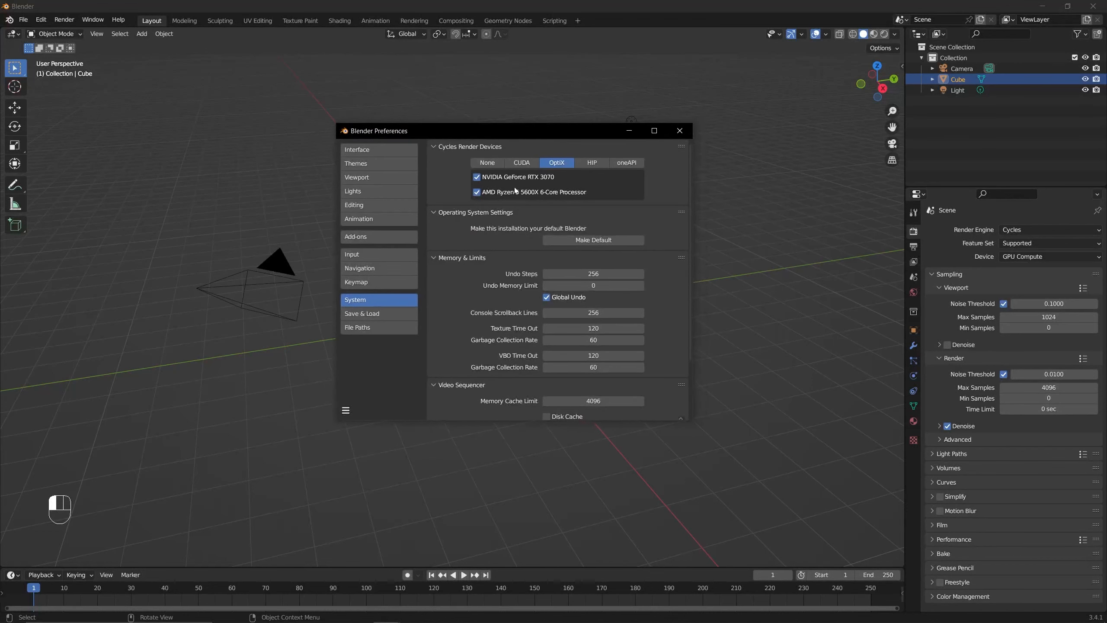
left_click_drag(511, 135, 489, 137)
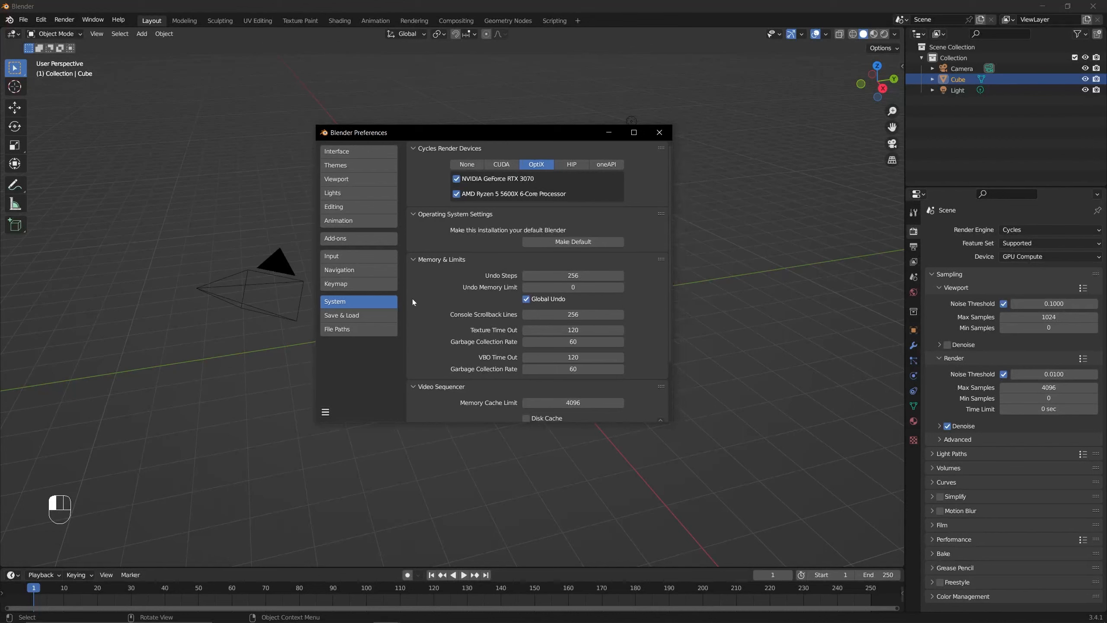
left_click_drag(471, 136, 458, 132)
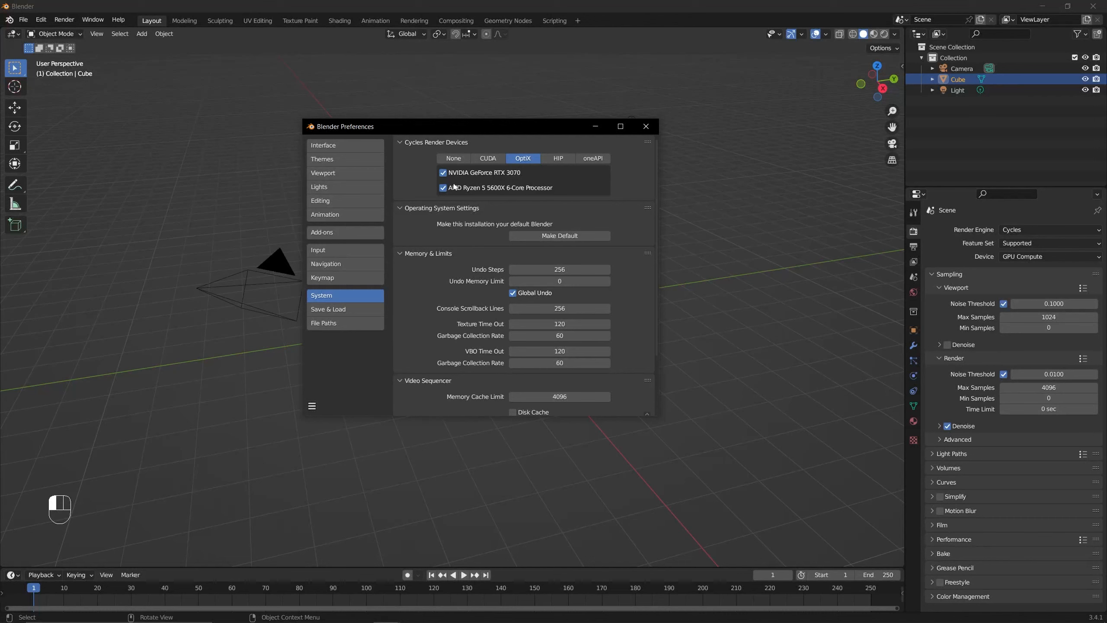
- Save the preferences and close the Preferences window
left_click(312, 406)
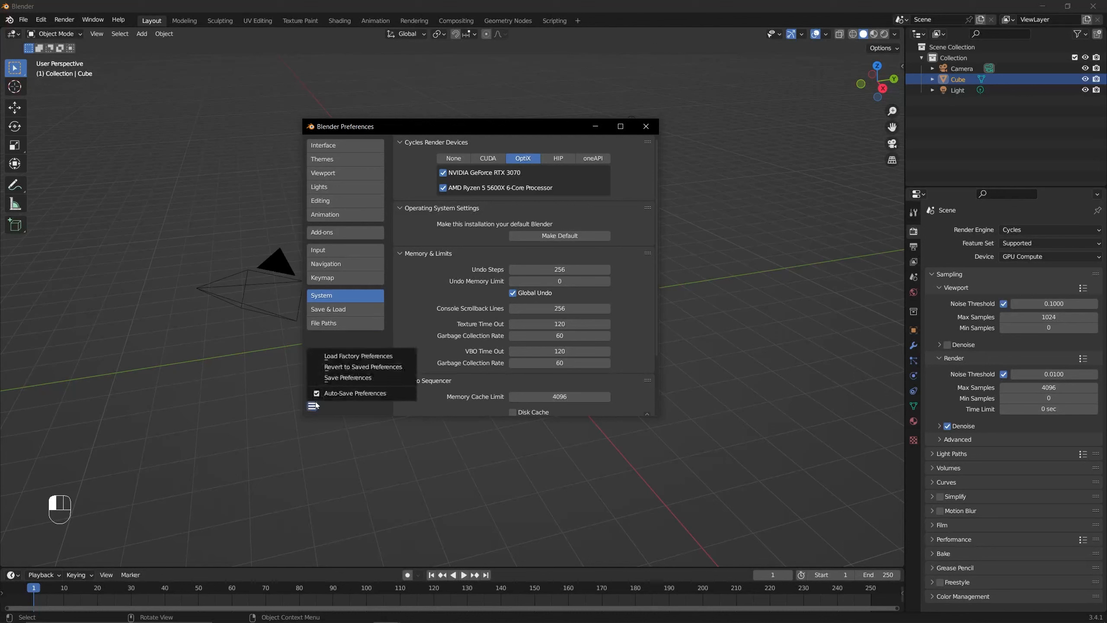
left_click(348, 378)
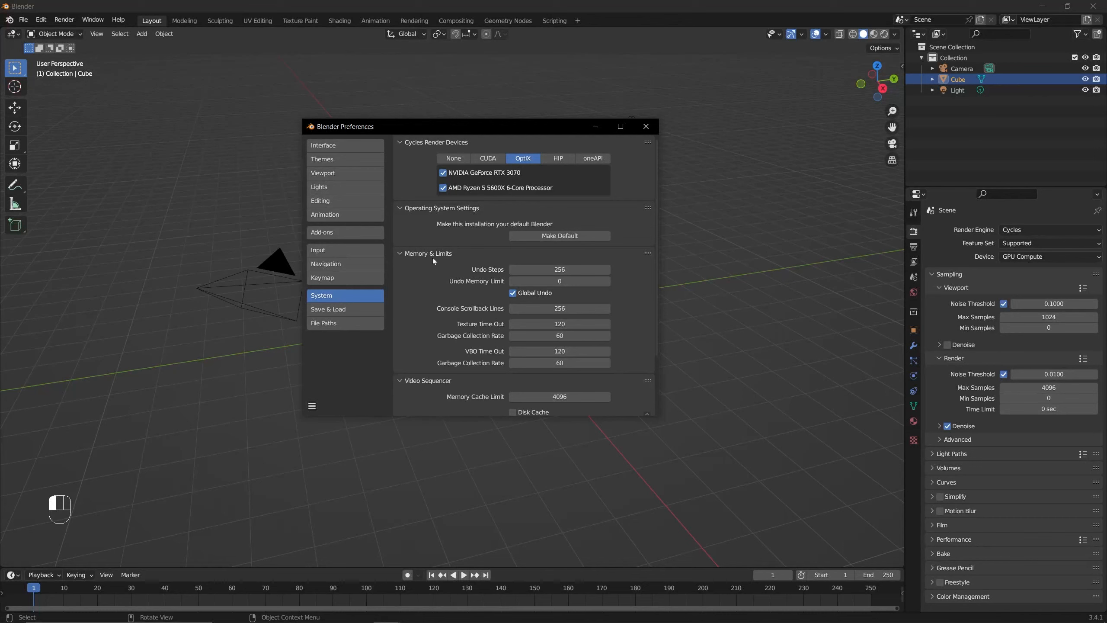
left_click(313, 406)
left_click(347, 380)
left_click(323, 406)
left_click(336, 377)
left_click(646, 126)
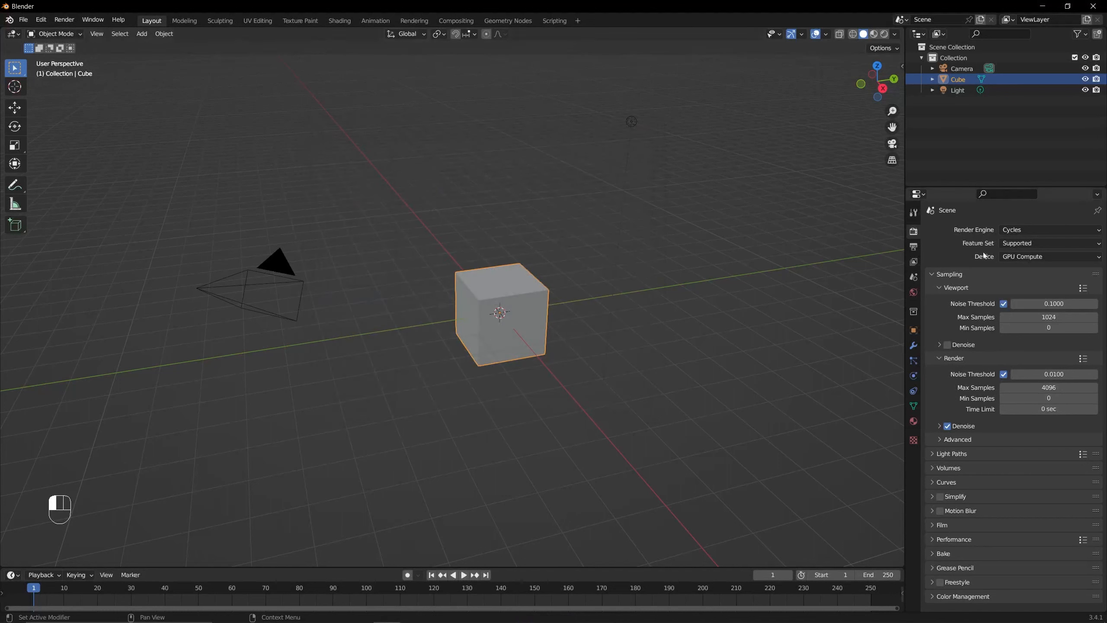
- Switch the render engine to Workbench, and box-select the camera, cube and light before clearing the selection
left_click(1034, 231)
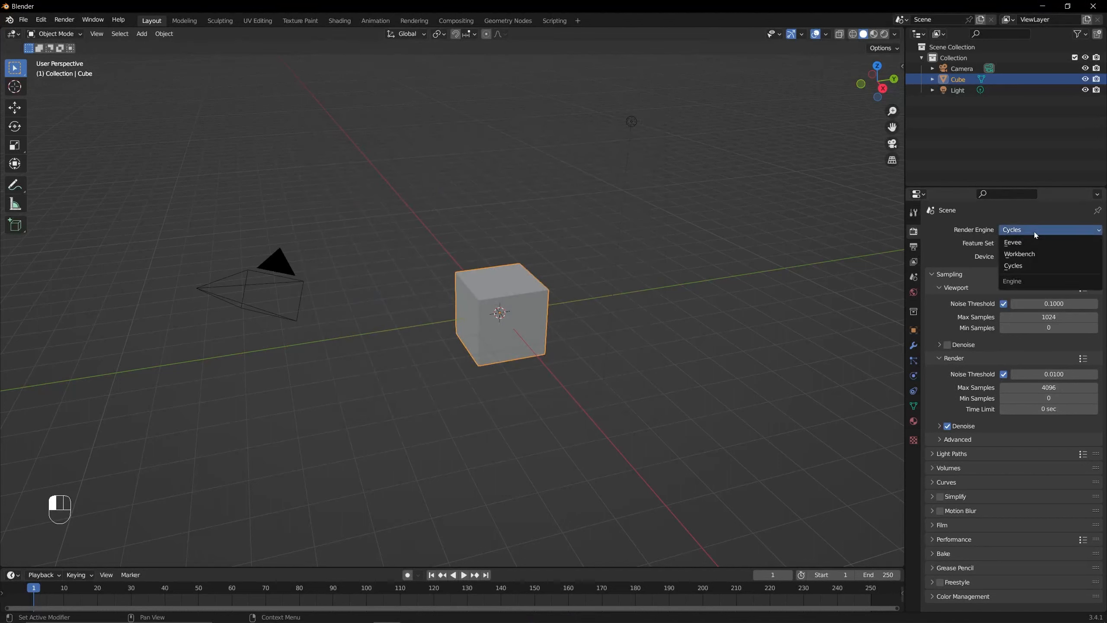
left_click(1036, 256)
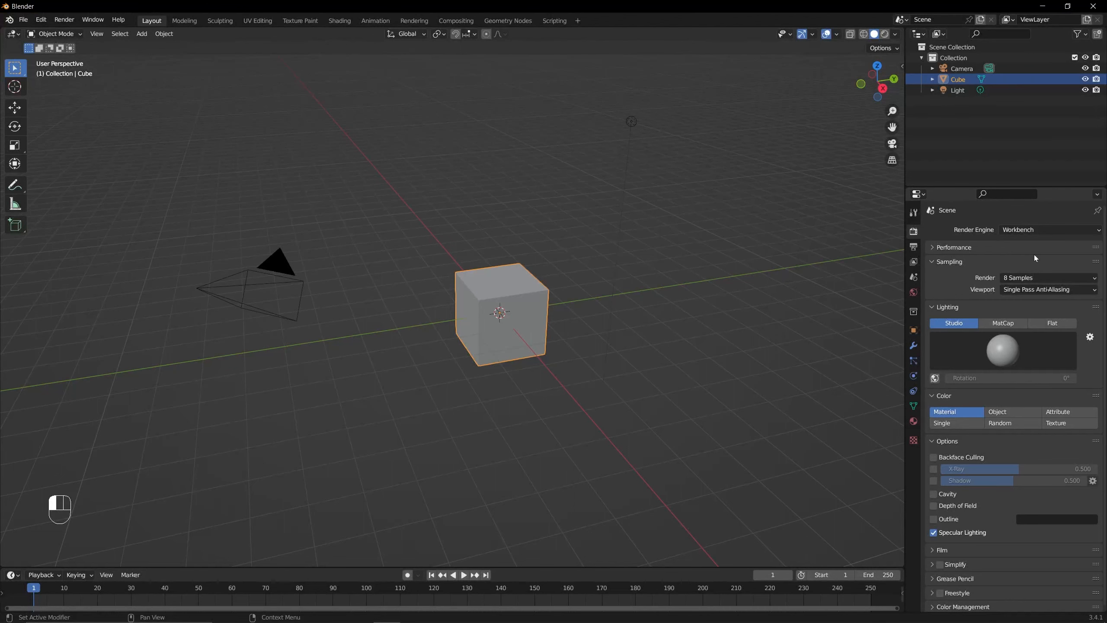
middle_click_drag(682, 184, 687, 182)
scroll(642, 188, "up", 1)
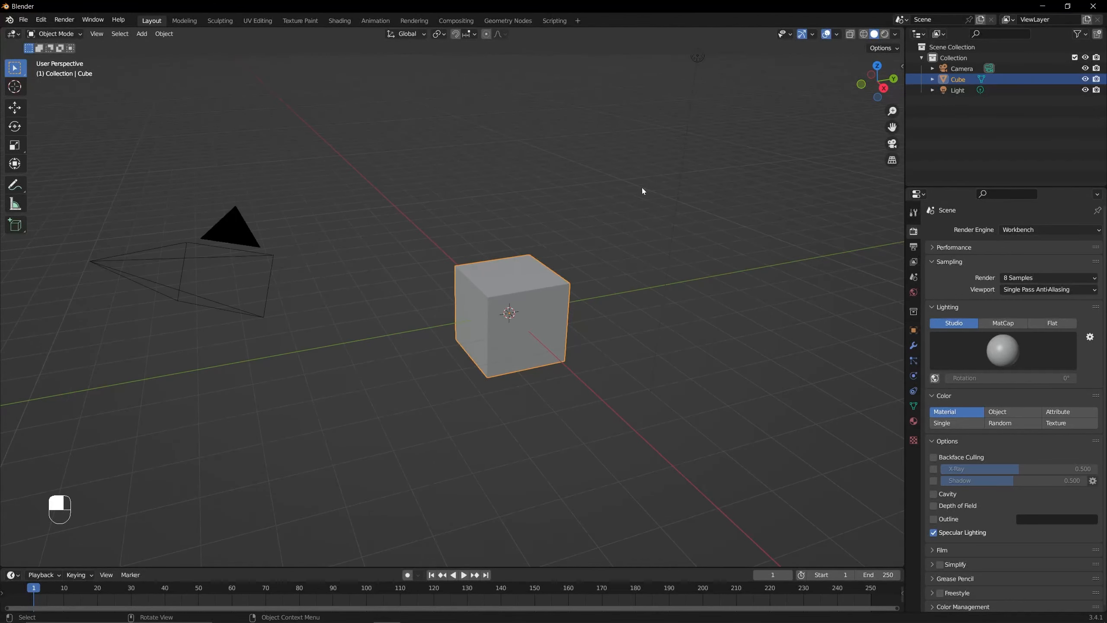
scroll(618, 187, "down", 2)
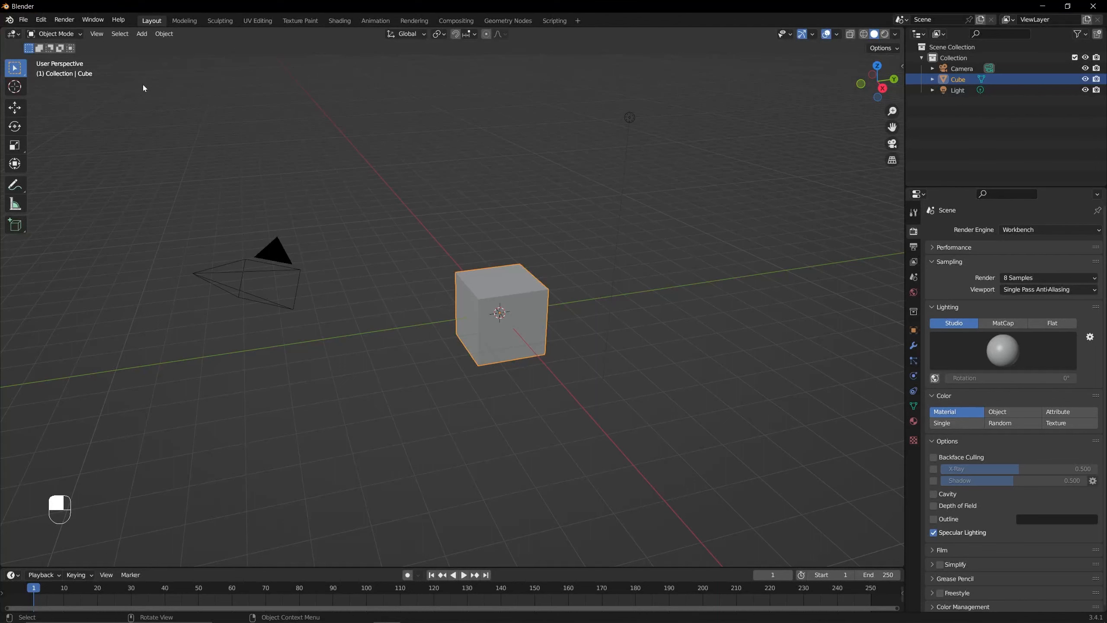
left_click_drag(143, 85, 768, 464)
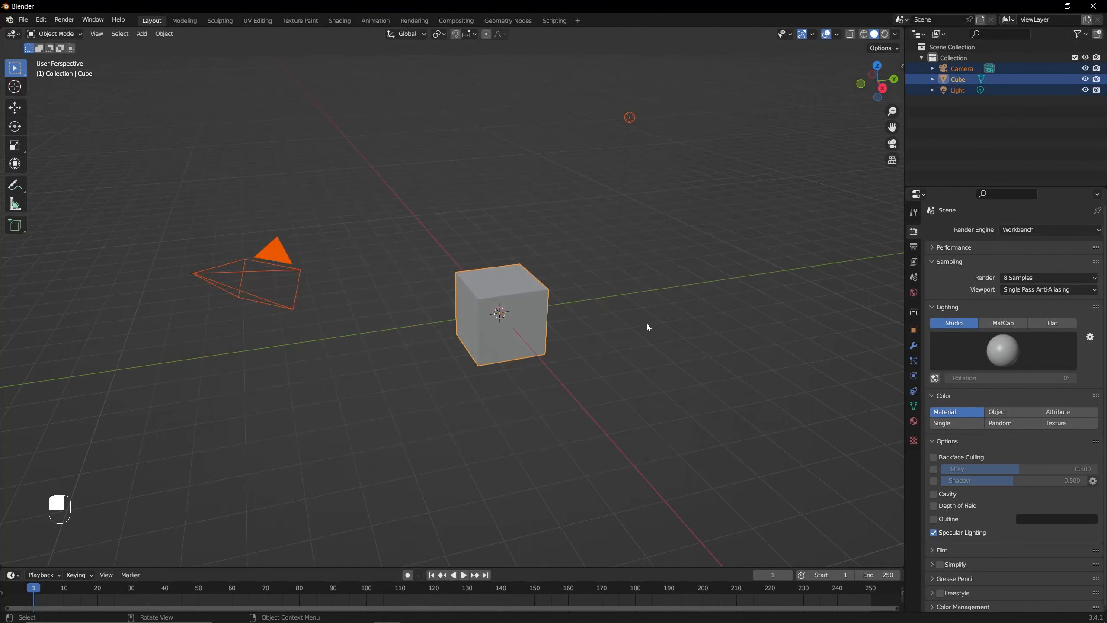
middle_click_drag(648, 324, 722, 267)
left_click(722, 267)
- Compare X-ray, wireframe, solid and rendered viewport shading, returning to solid with X-ray off and nothing selected
left_click(850, 34)
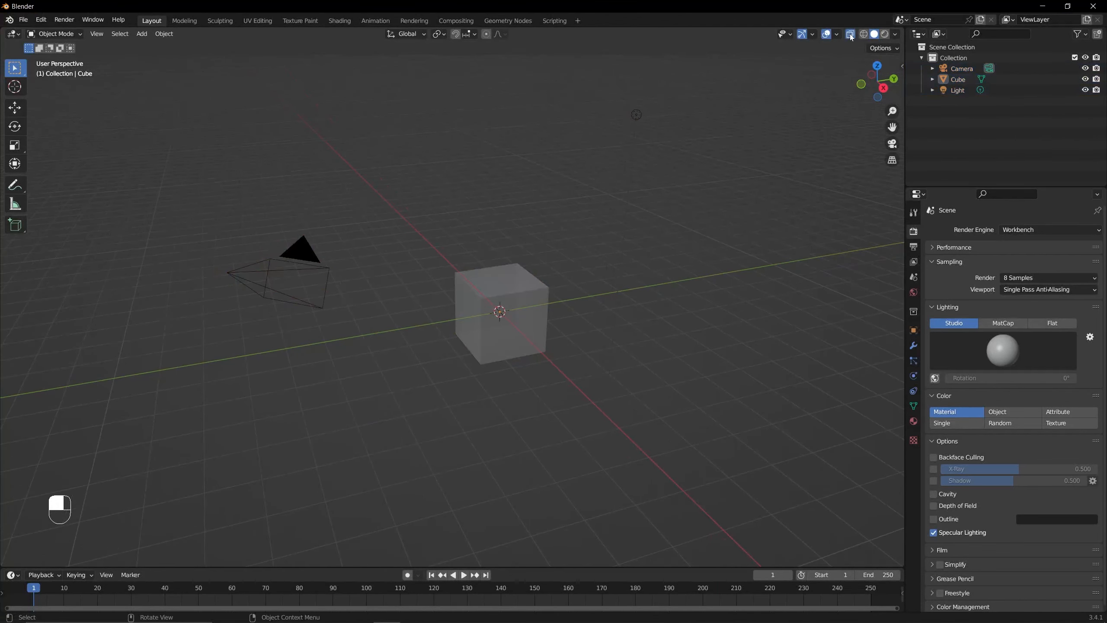
left_click(864, 35)
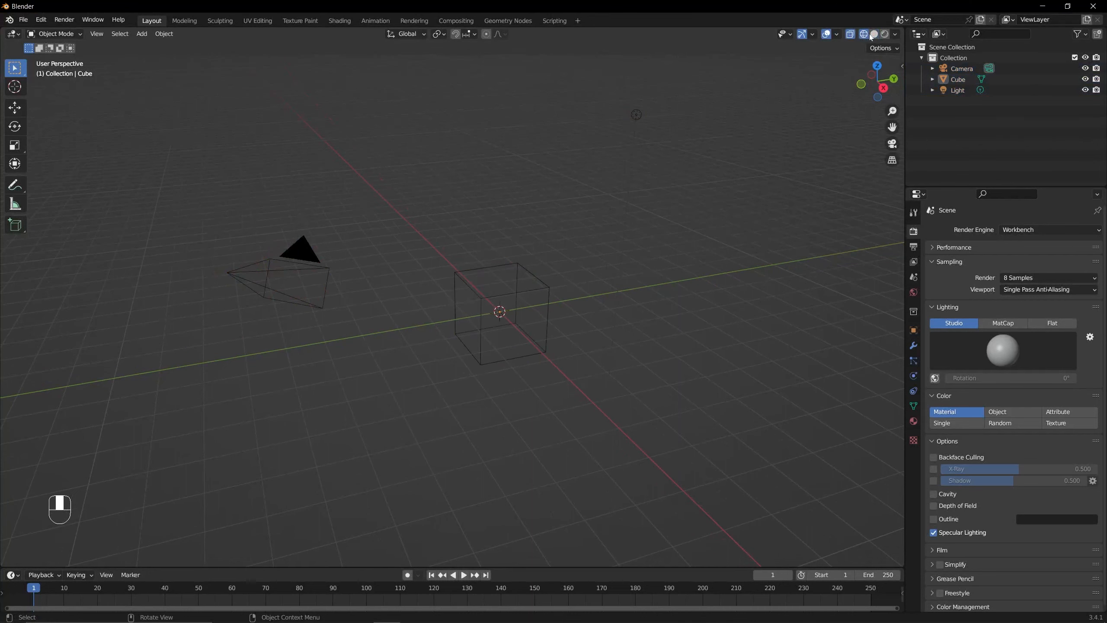
left_click(874, 34)
left_click(885, 35)
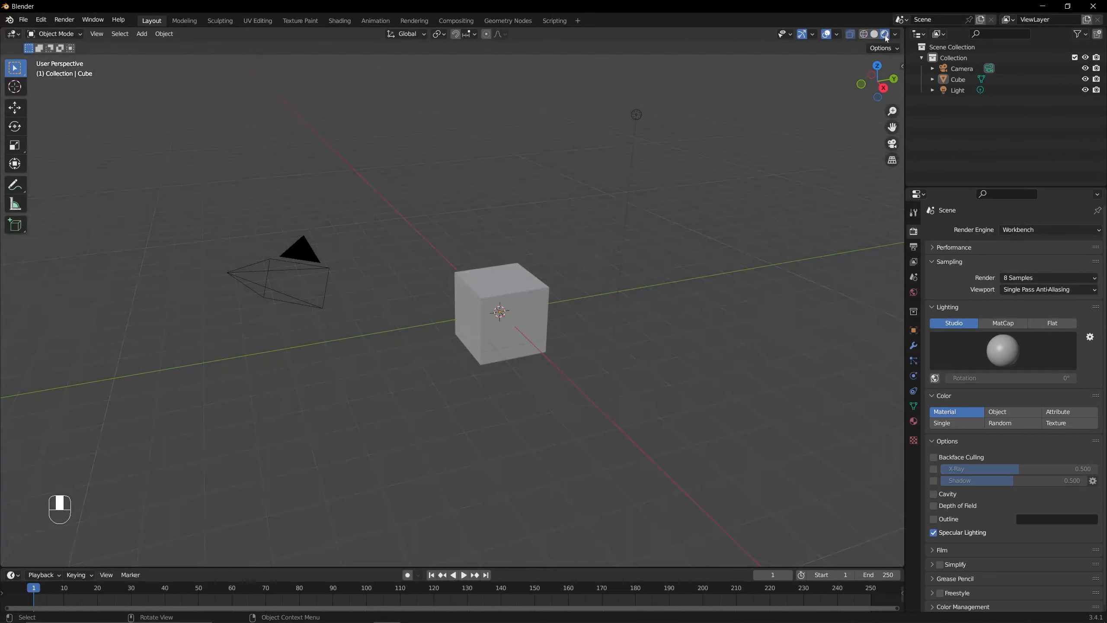
left_click(873, 36)
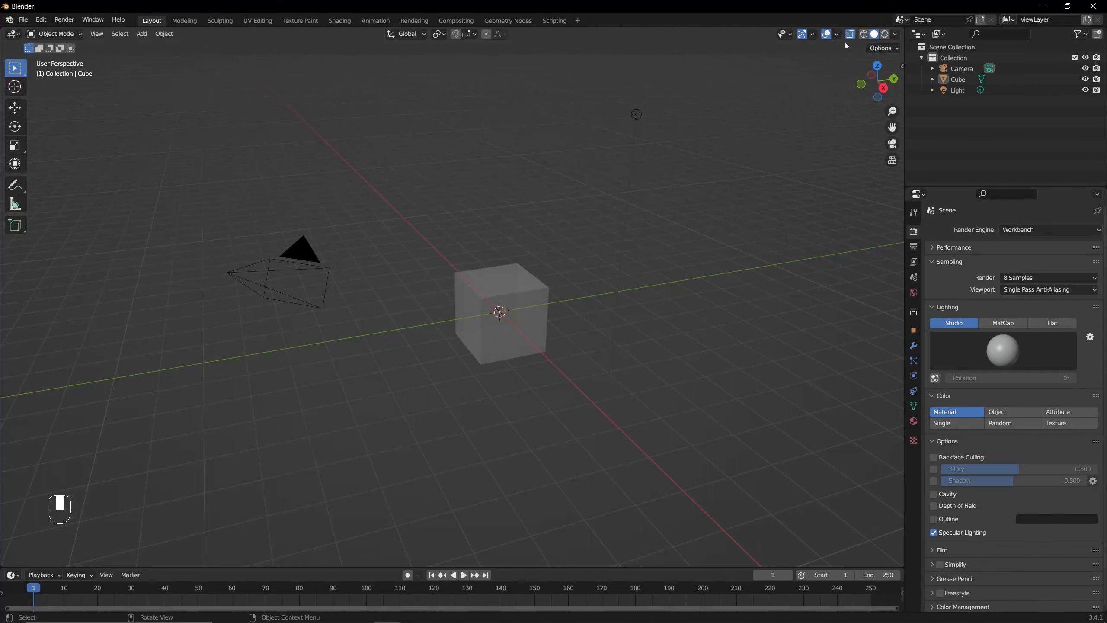
left_click(851, 35)
left_click_drag(203, 166, 751, 469)
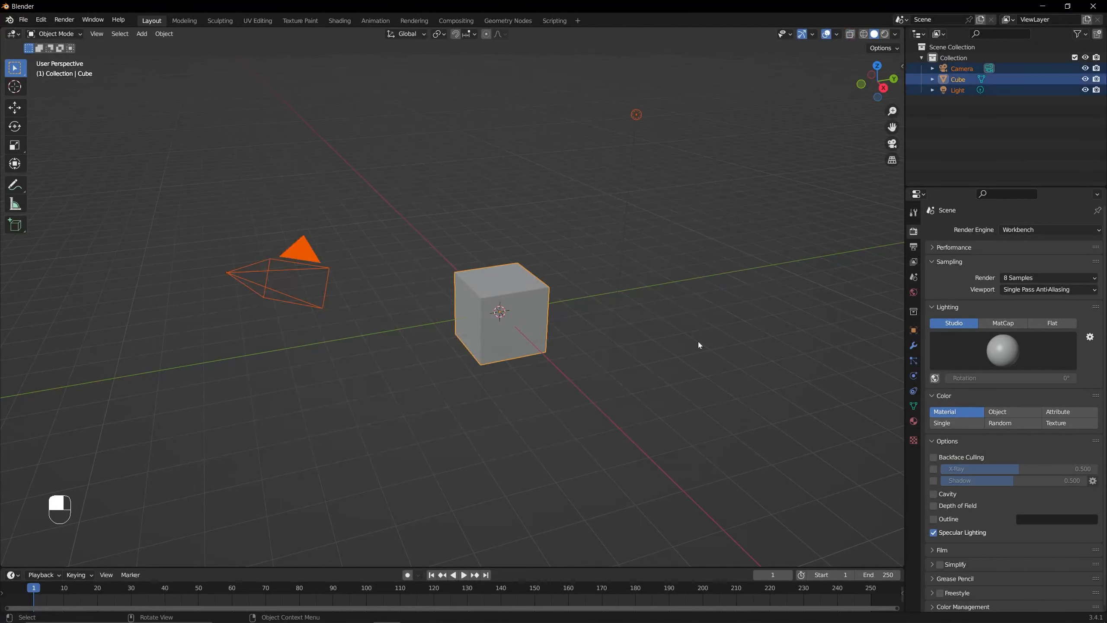
left_click(719, 331)
- Try the Eevee render engine, and return the scene to Cycles with GPU Compute as the device
left_click(1035, 229)
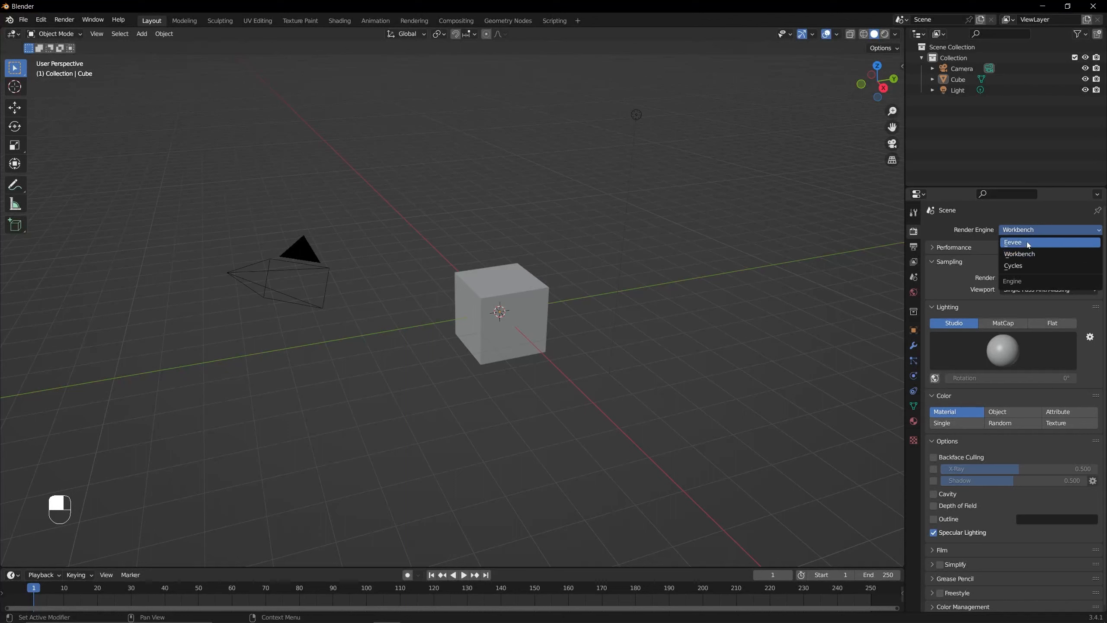
left_click(1044, 241)
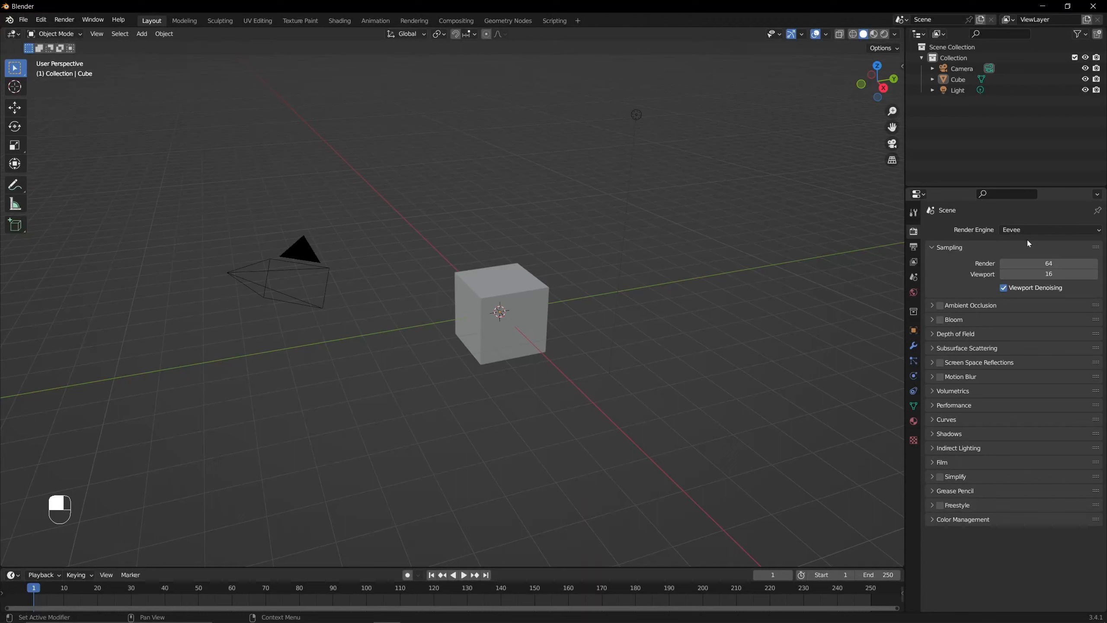
left_click(1028, 231)
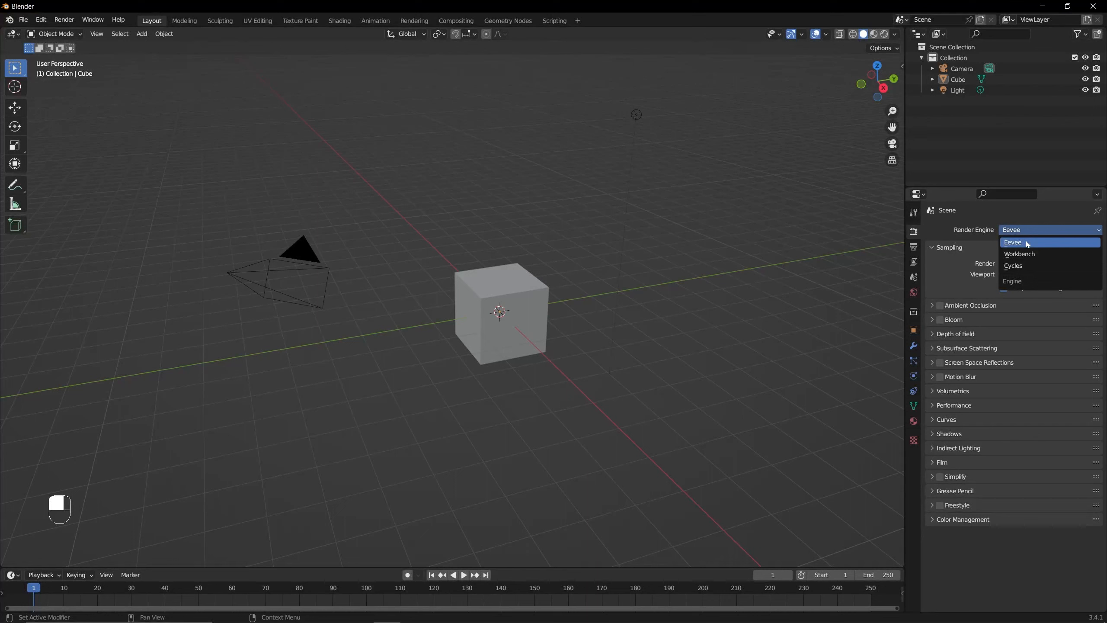
left_click(1023, 265)
left_click(1025, 257)
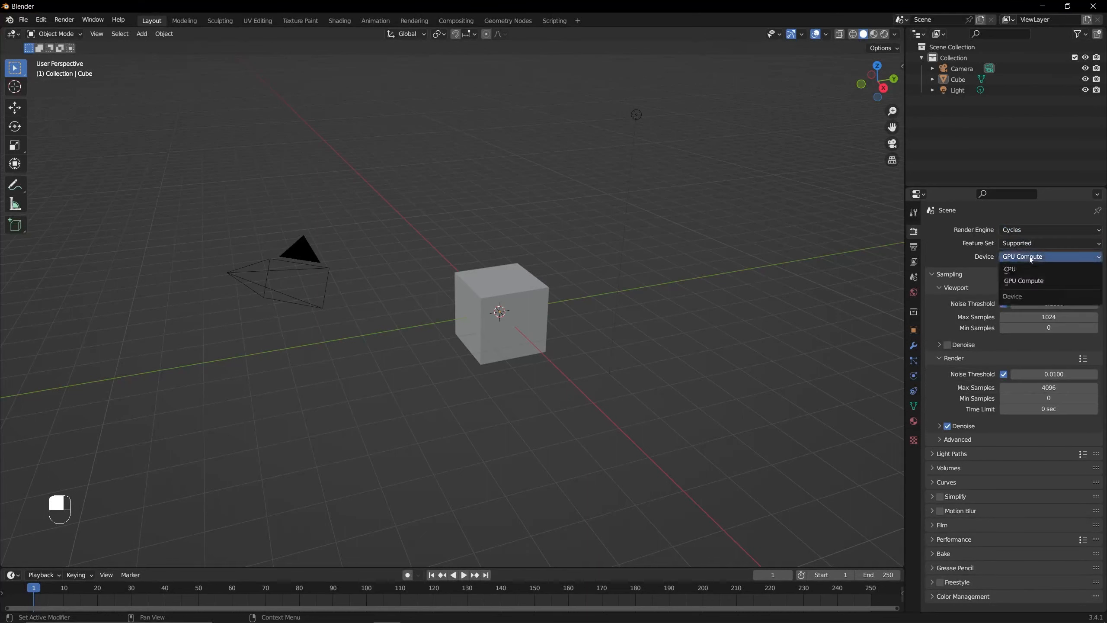
left_click(1027, 281)
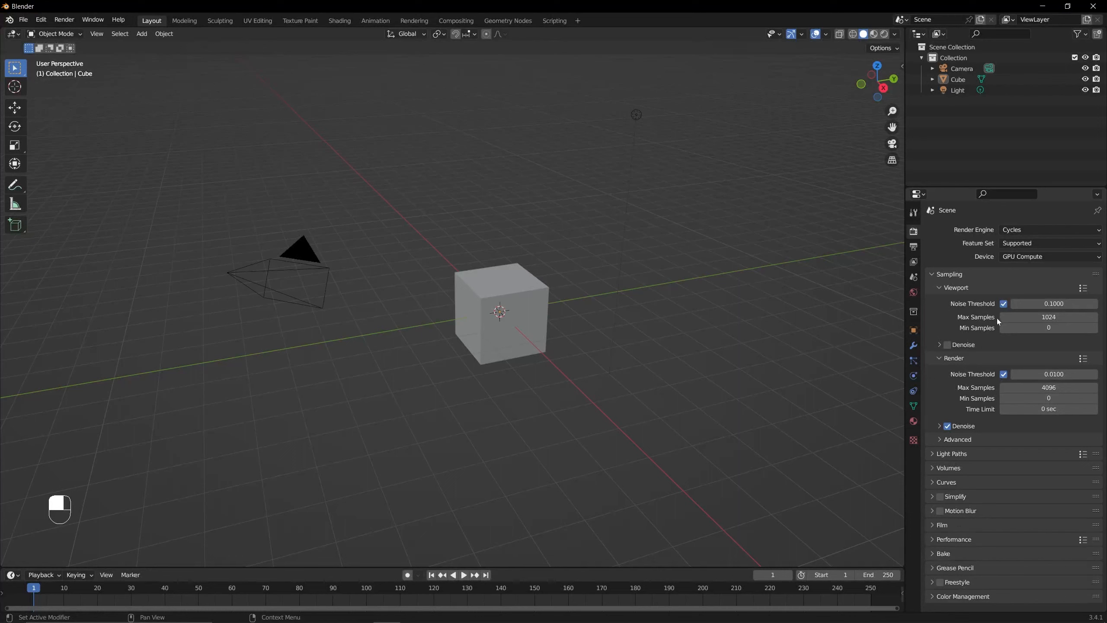
- Enable denoising for viewport sampling and show its denoiser settings
left_click(938, 345)
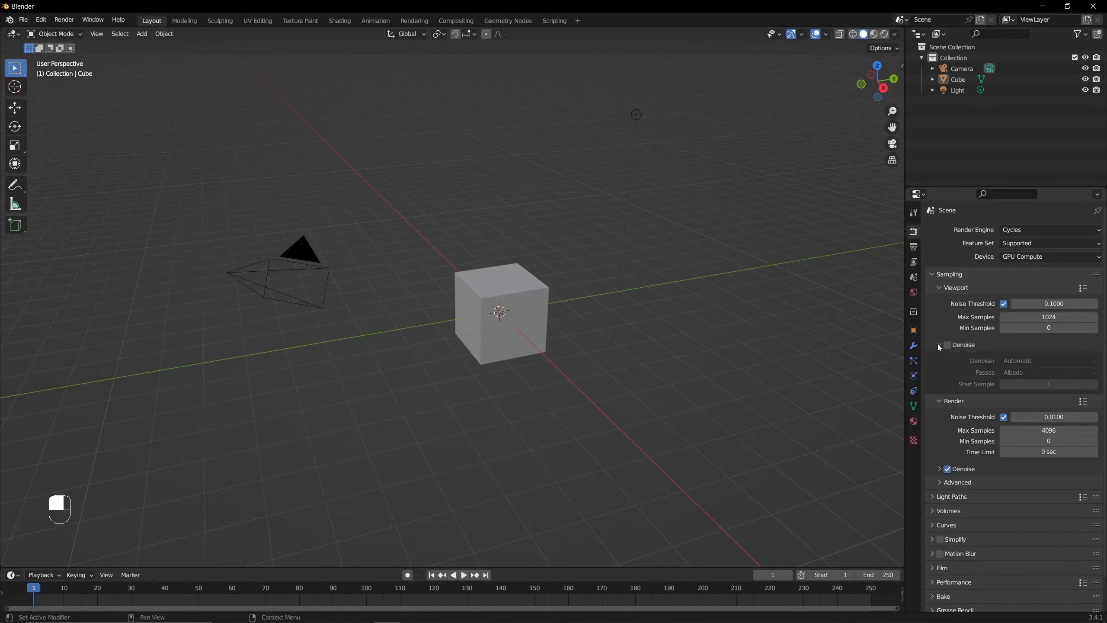
left_click(937, 344)
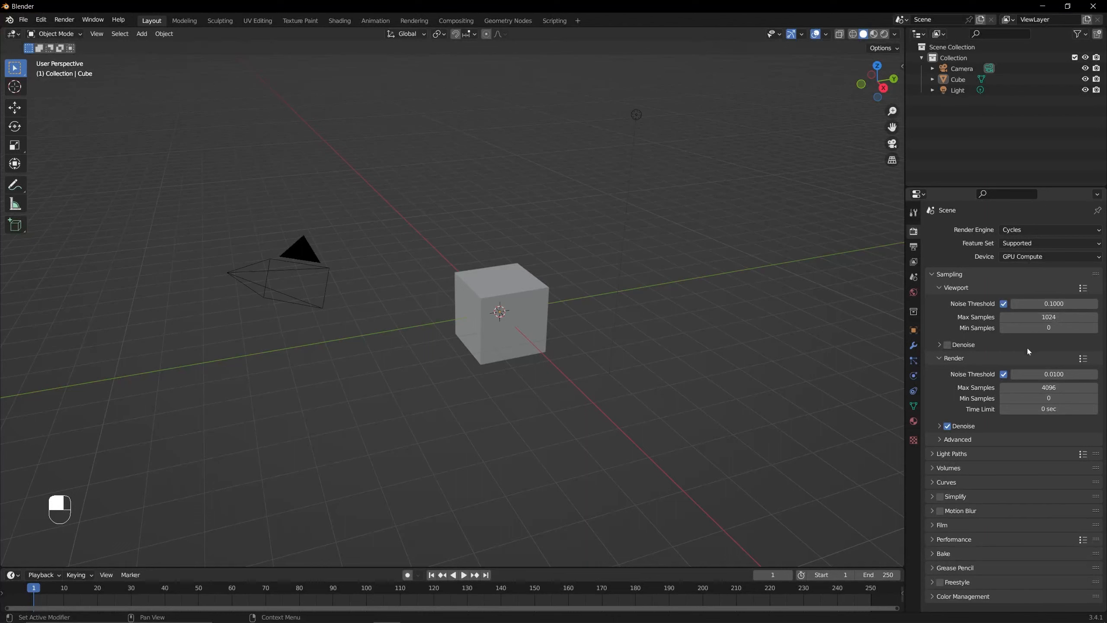
left_click(947, 346)
left_click(948, 345)
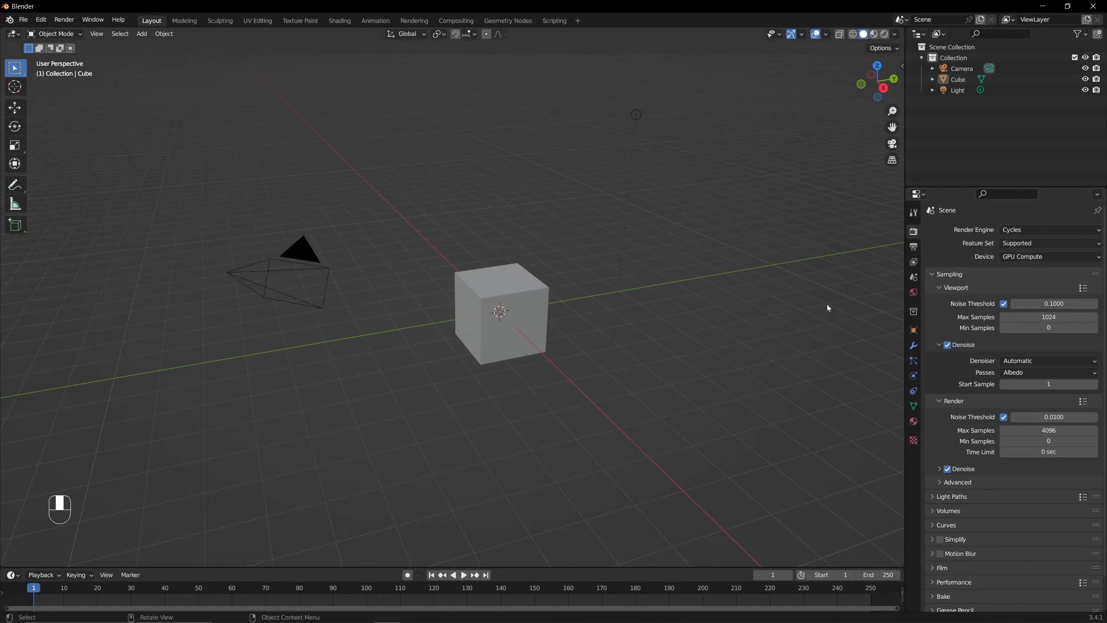
- Set the viewport max samples to 128, and reduce the value to 32
left_click(1048, 317)
type("128")
key("Return")
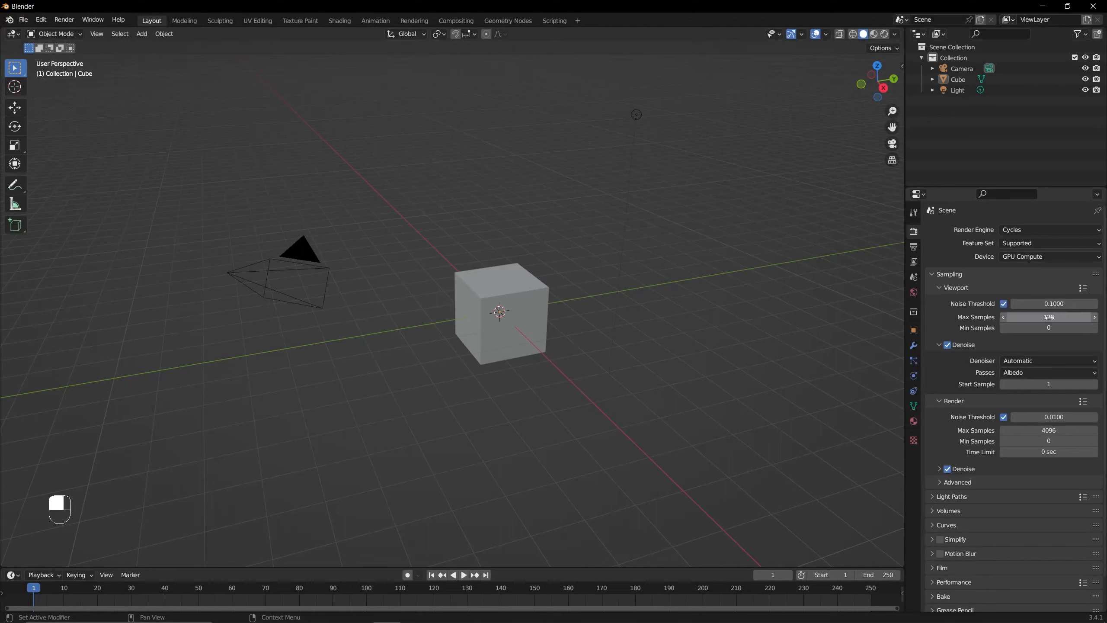
left_click(1049, 317)
type("32")
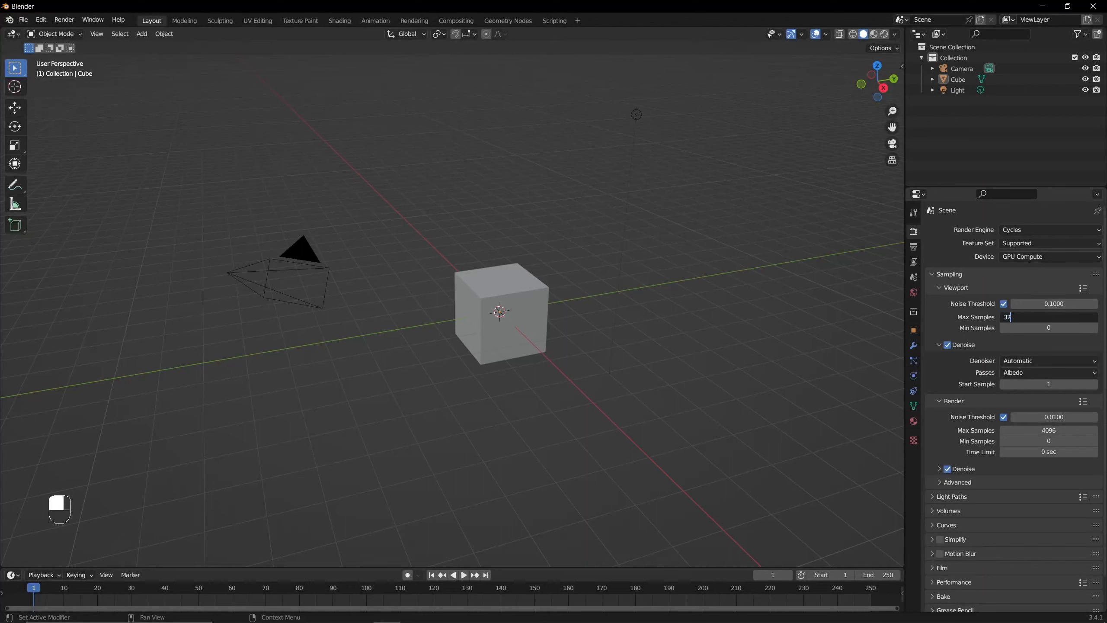
key("Return")
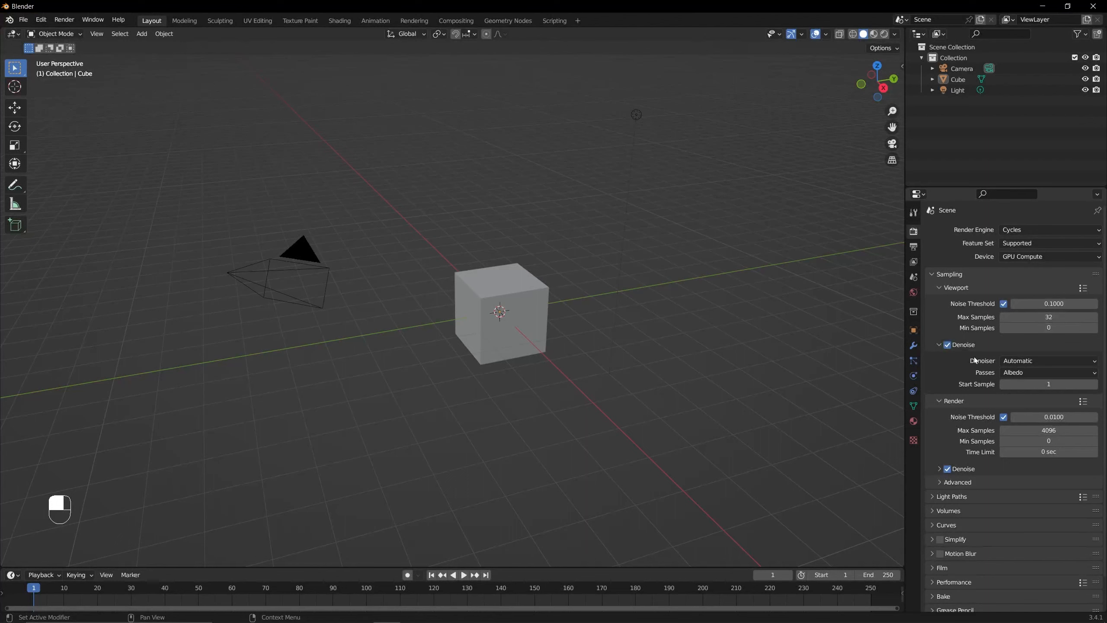
- Show the denoise settings for final renders, and set the render max samples to 128
scroll(982, 412, "down", 1)
left_click(942, 452)
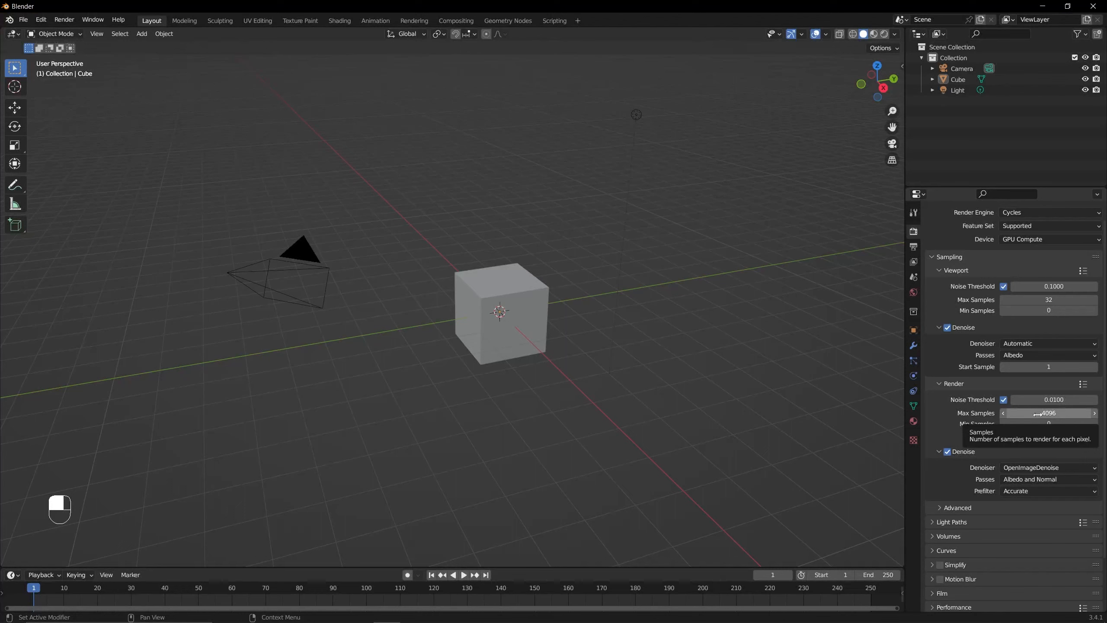
left_click(1038, 414)
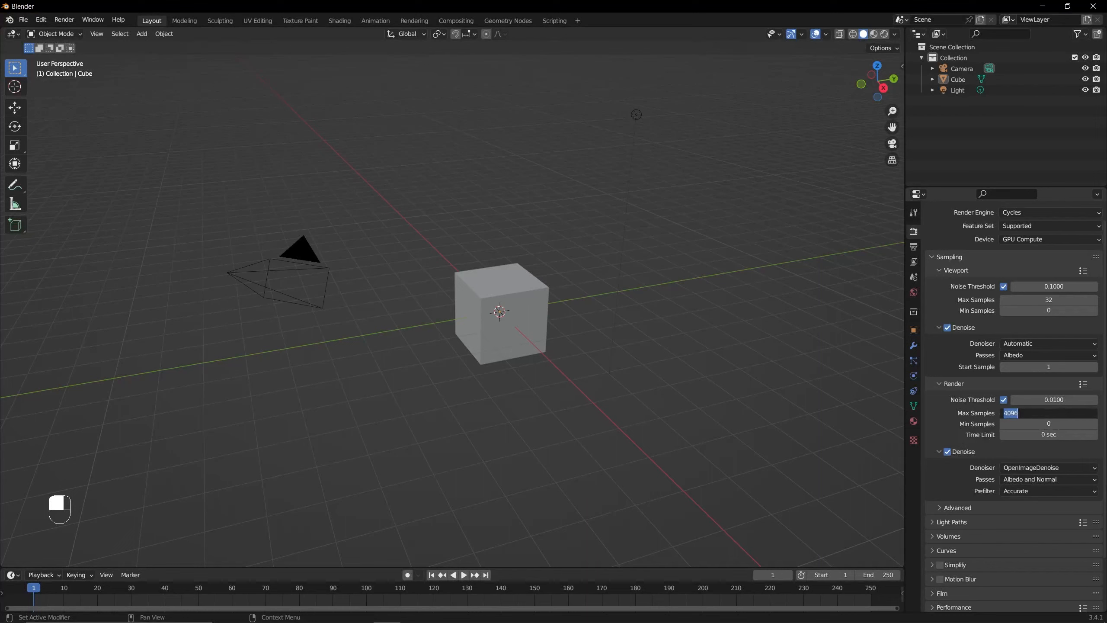
type("128")
key("Return")
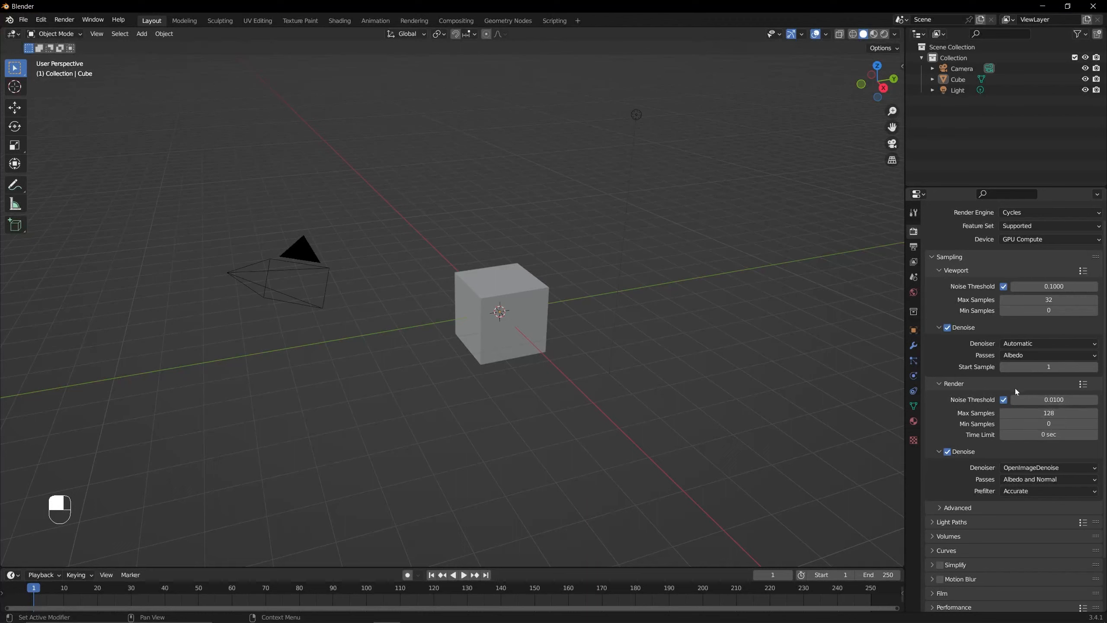
- Collapse and reopen the viewport denoise and render sampling sections to review their settings
left_click(942, 330)
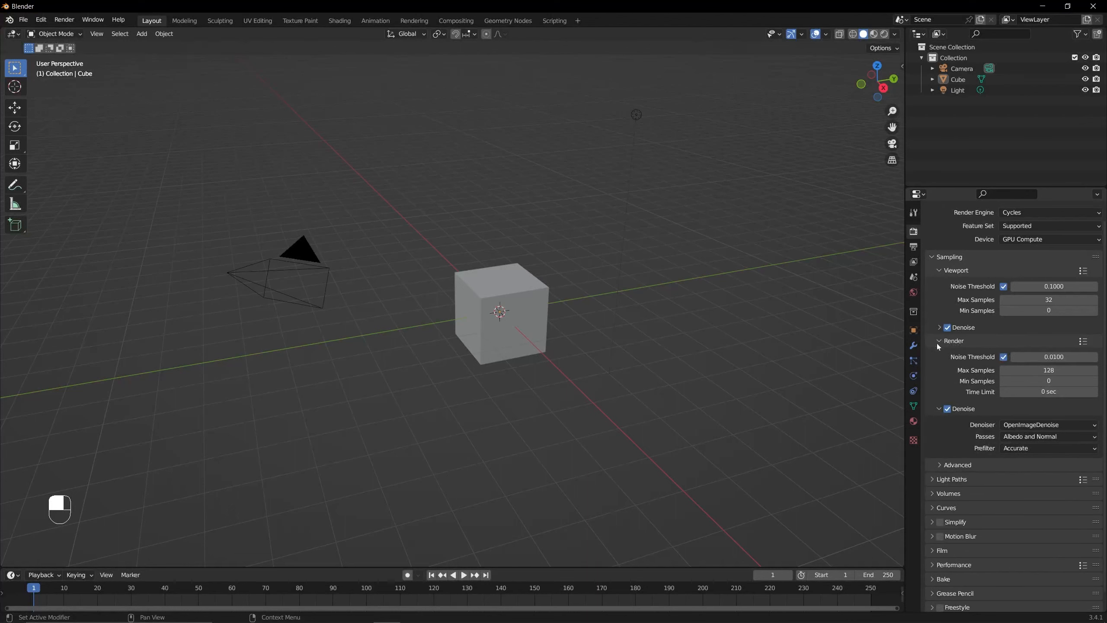
left_click(937, 343)
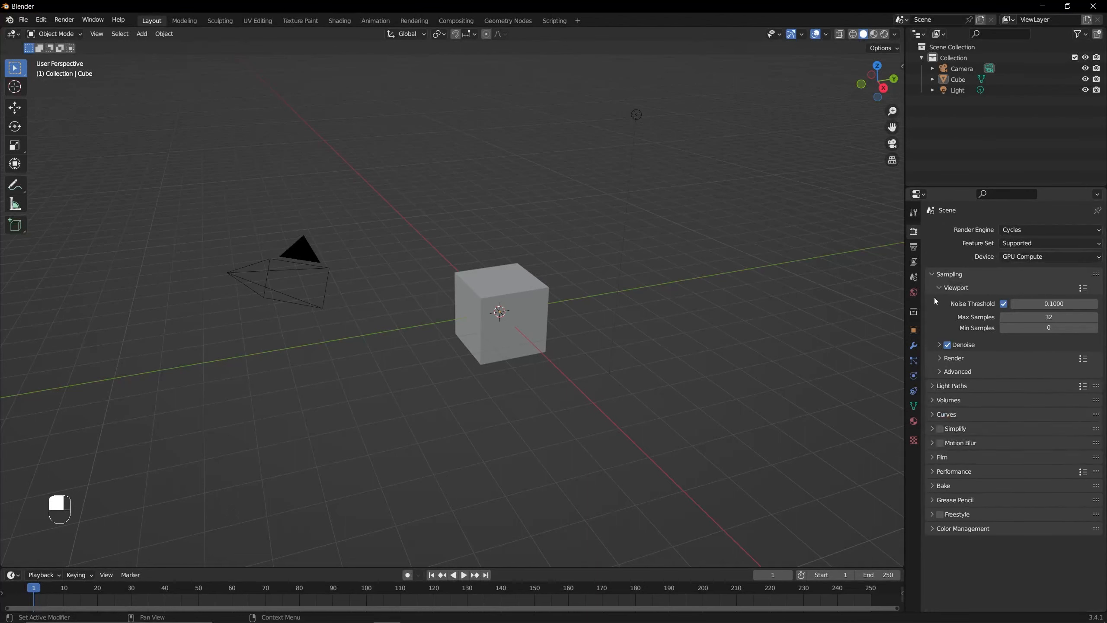
left_click(939, 344)
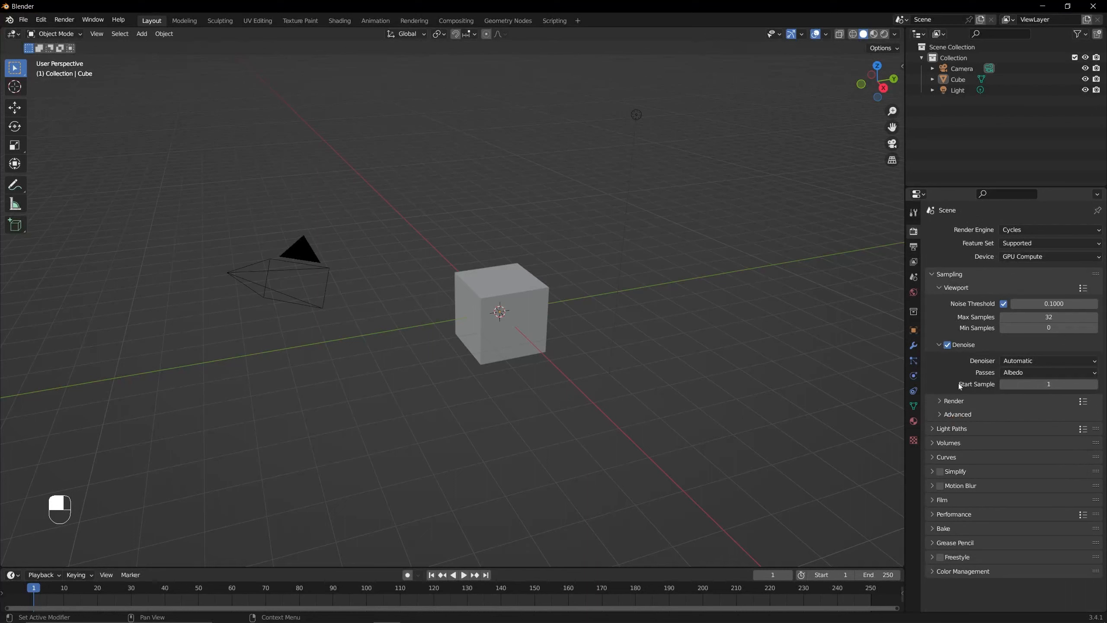
left_click(940, 399)
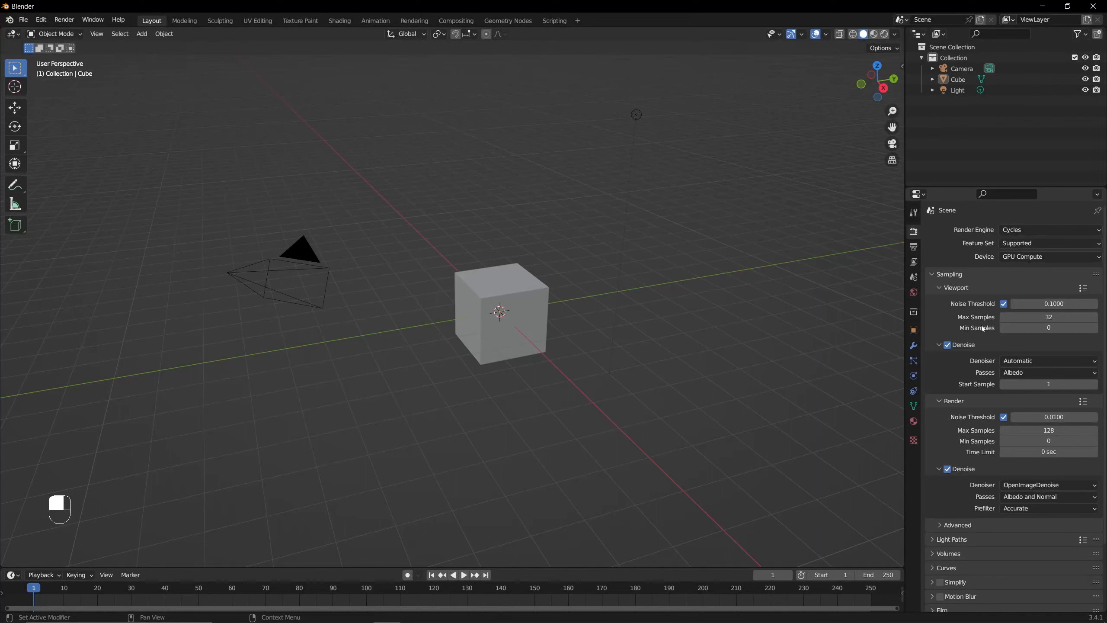
- Apply the HDTV 1080p preset to the scene's output format
left_click(915, 249)
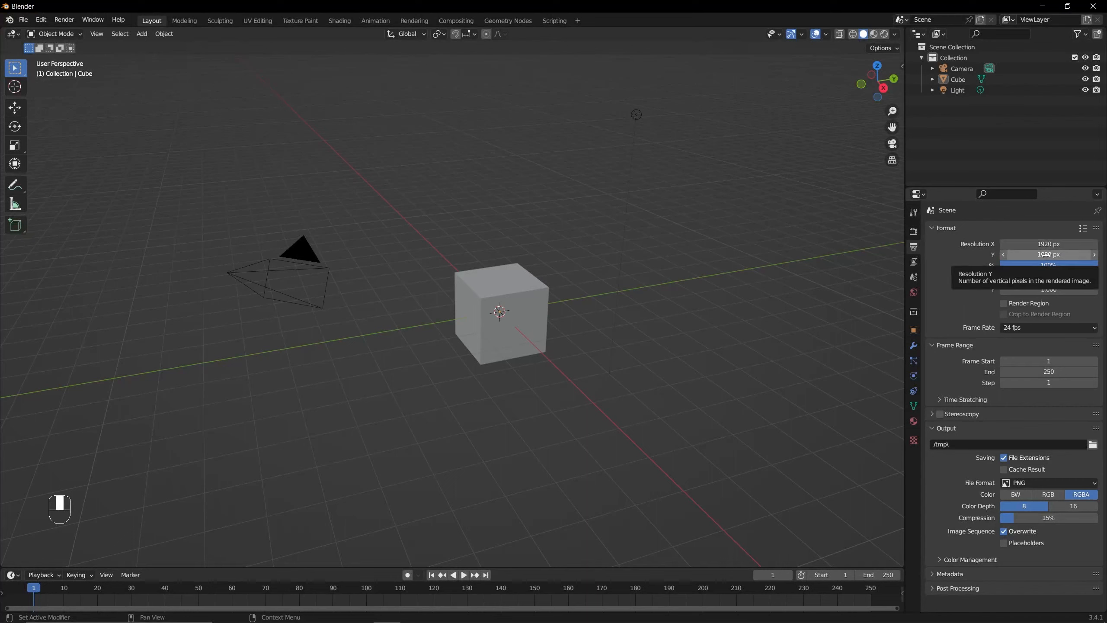
left_click(1083, 228)
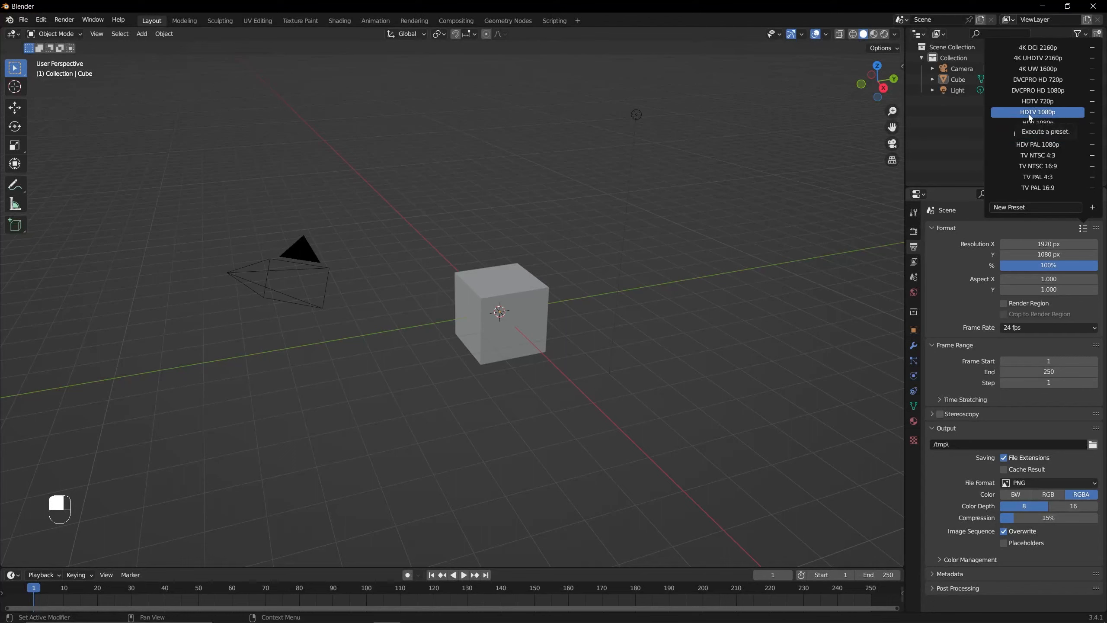
left_click(1054, 114)
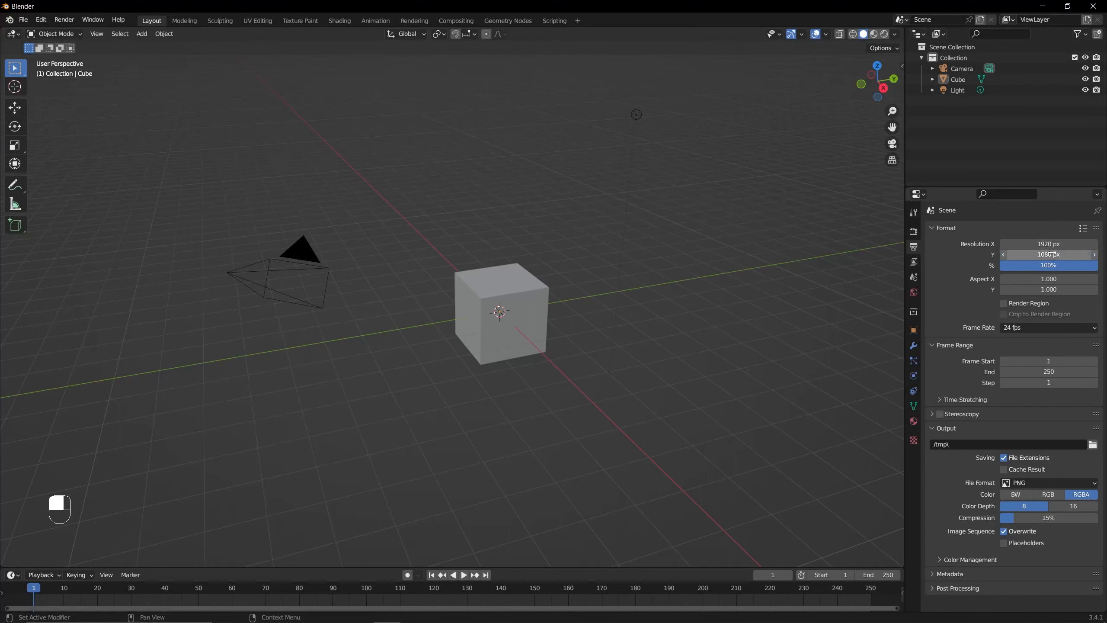
- Try a 50% resolution scale and restore it to 100%, and toggle Render Region on and back off
left_click(1063, 267)
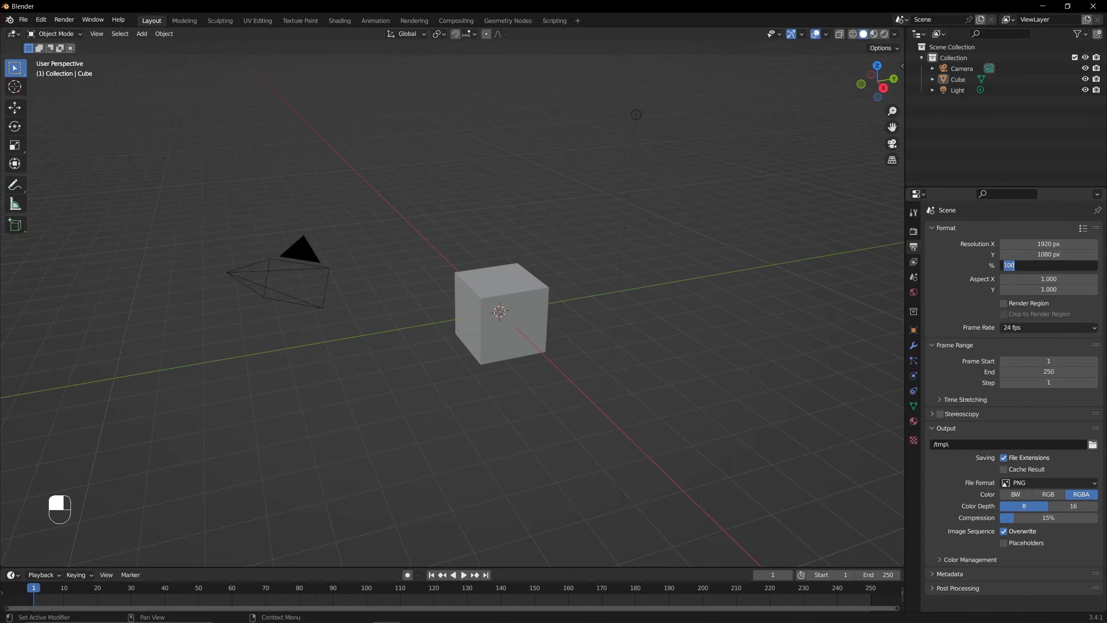
type("50")
key("Return")
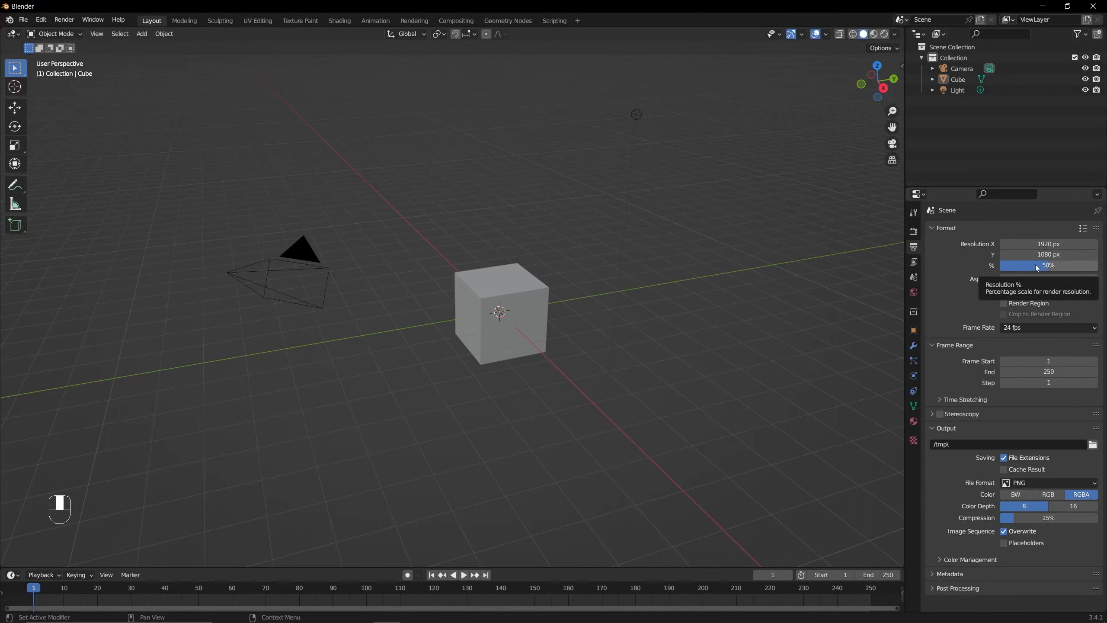
left_click(1038, 266)
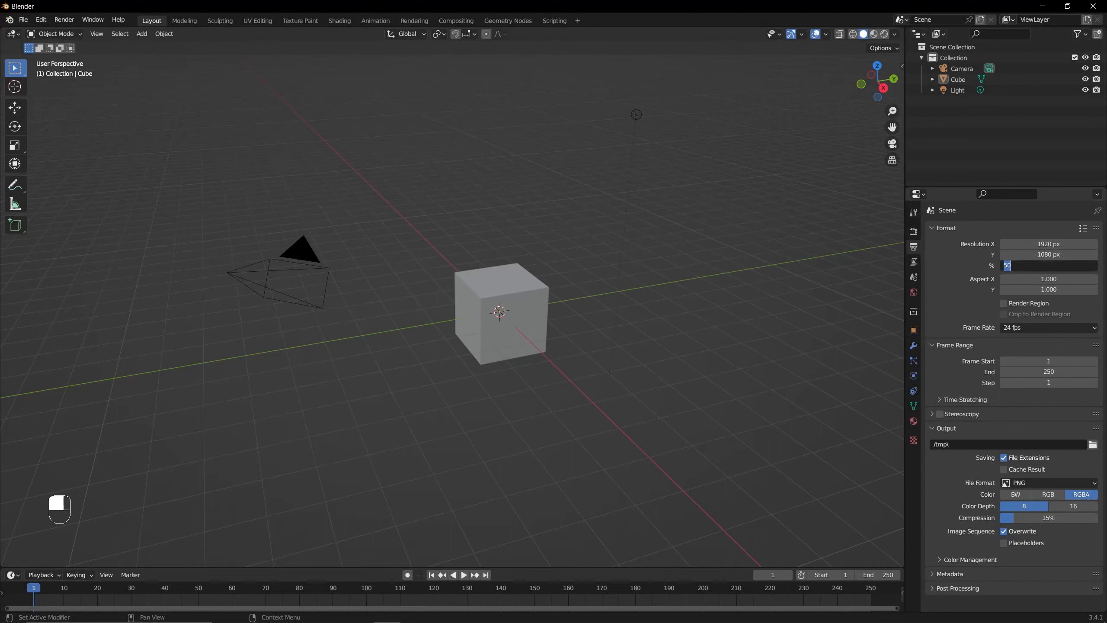
type("100")
key("Return")
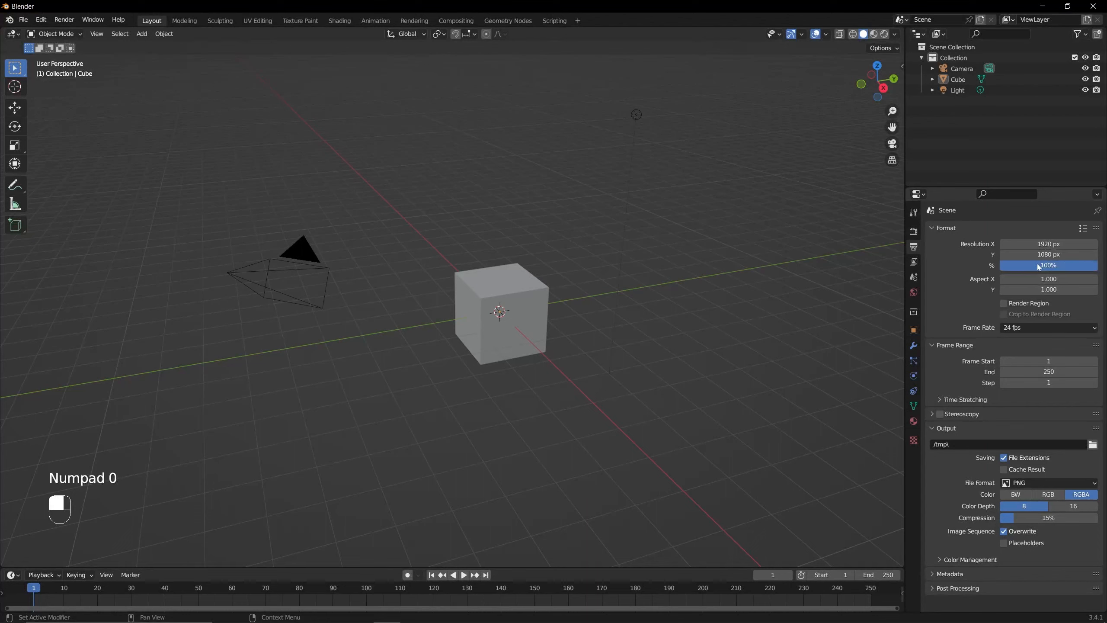
left_click(1007, 305)
left_click(1008, 306)
- Browse the render output folder in the file browser, and close it without choosing another path
left_click(1095, 446)
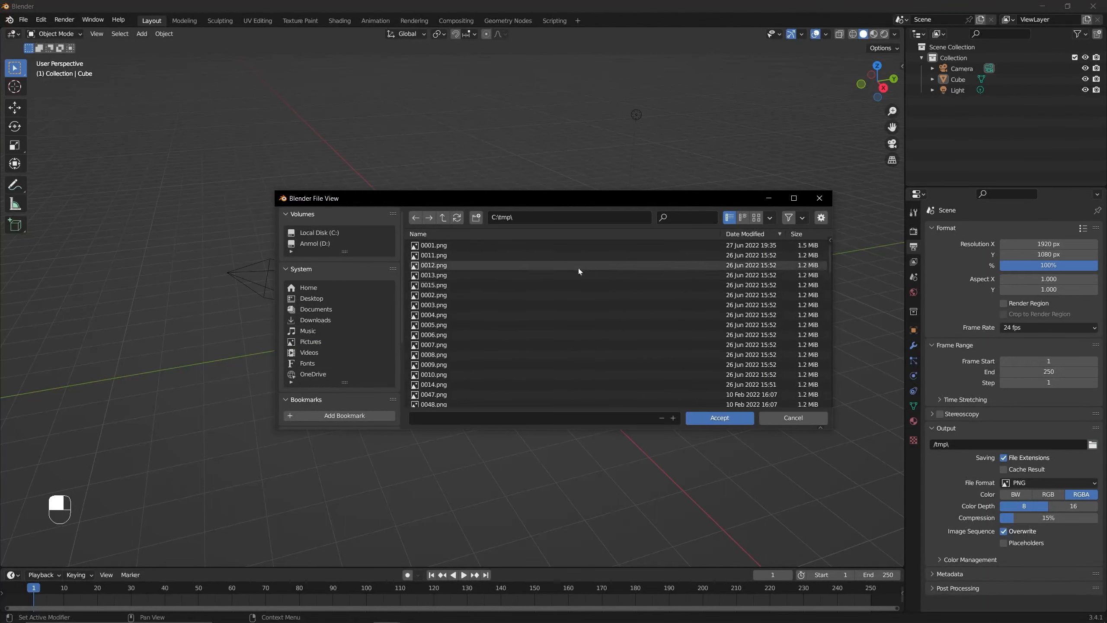
left_click_drag(395, 191, 381, 97)
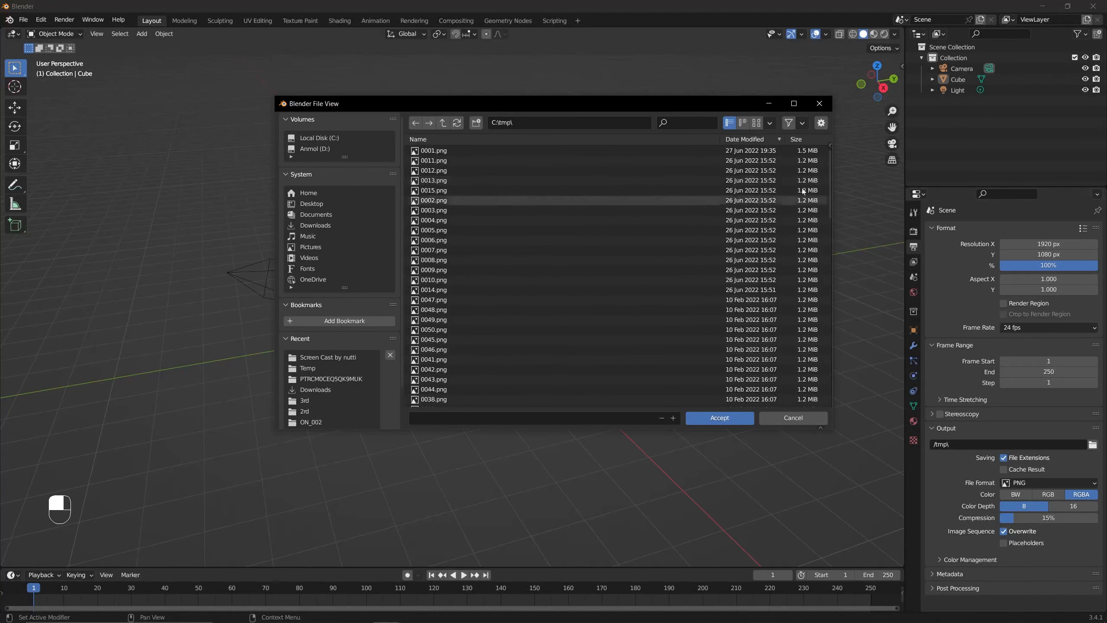
left_click(817, 106)
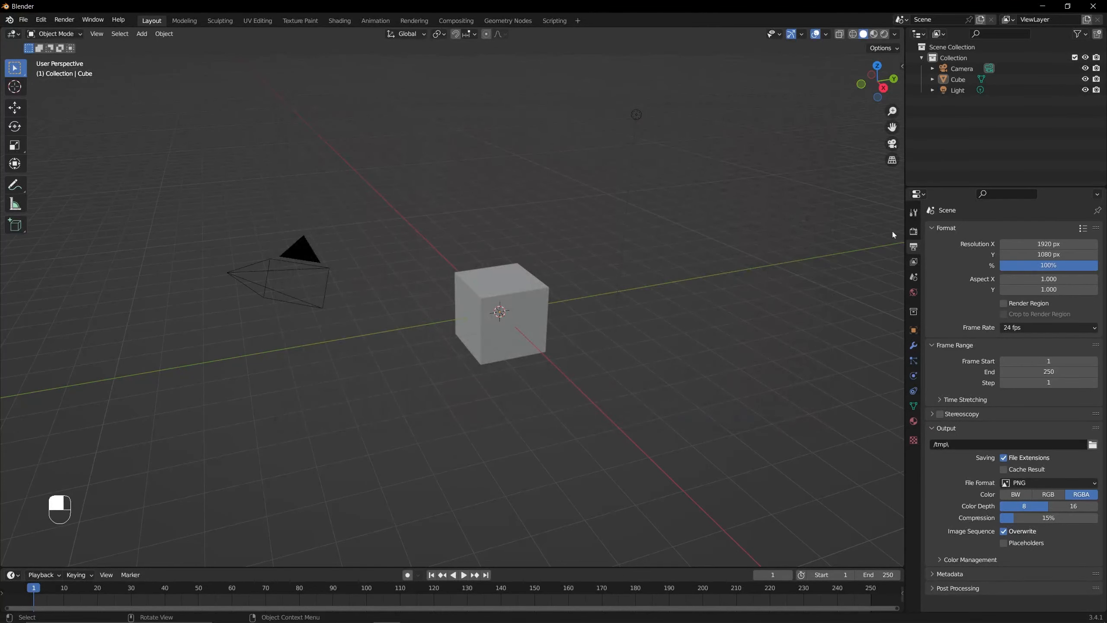
left_click(1092, 445)
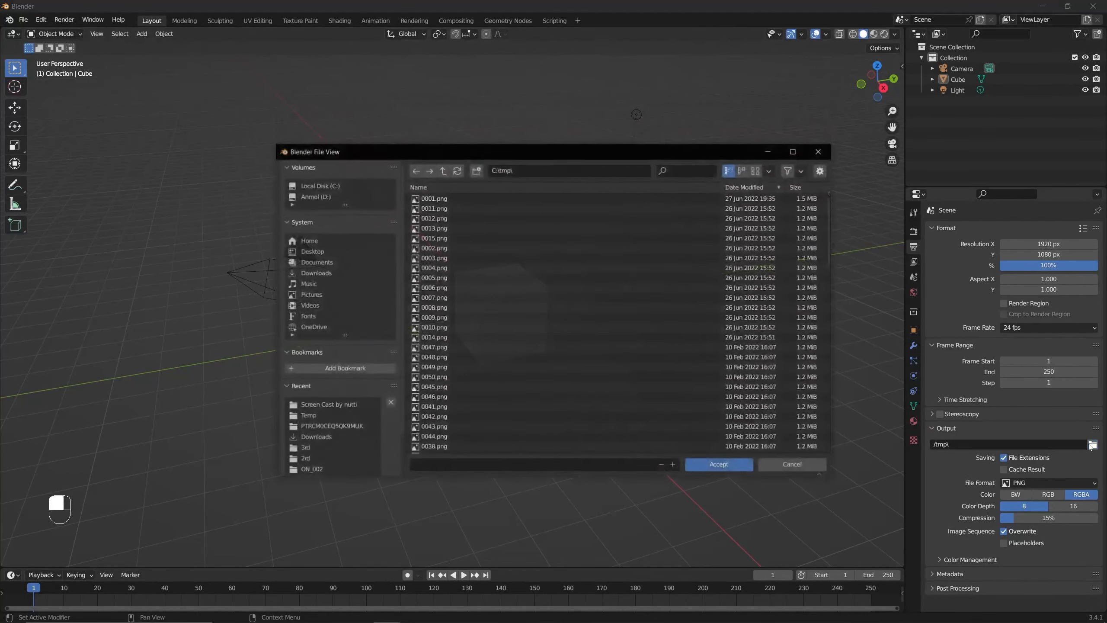
left_click_drag(468, 147, 471, 135)
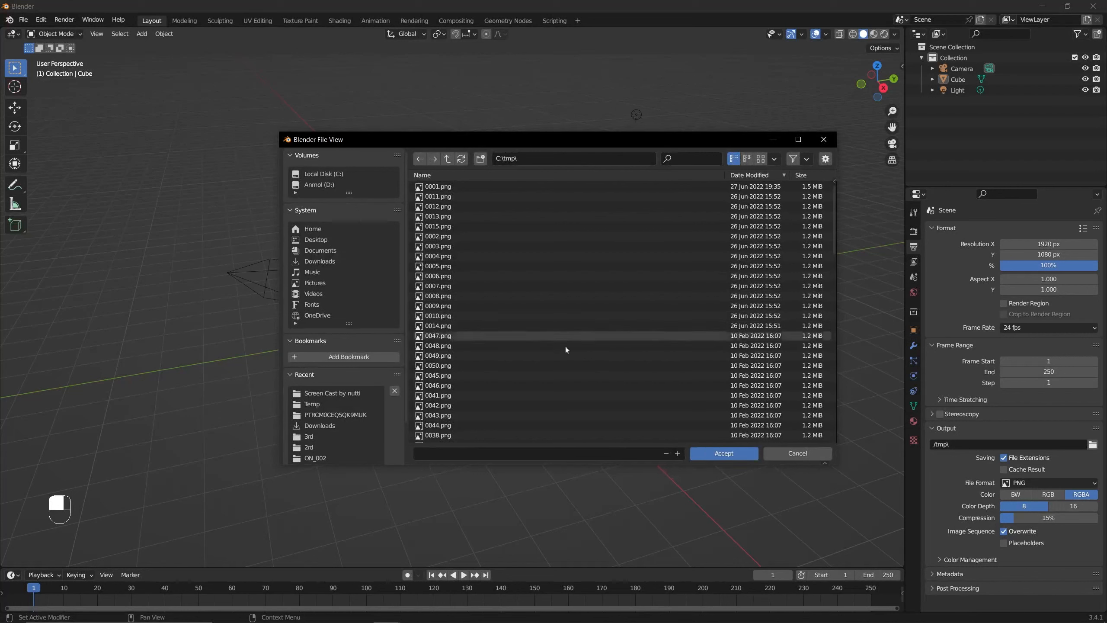
left_click(785, 450)
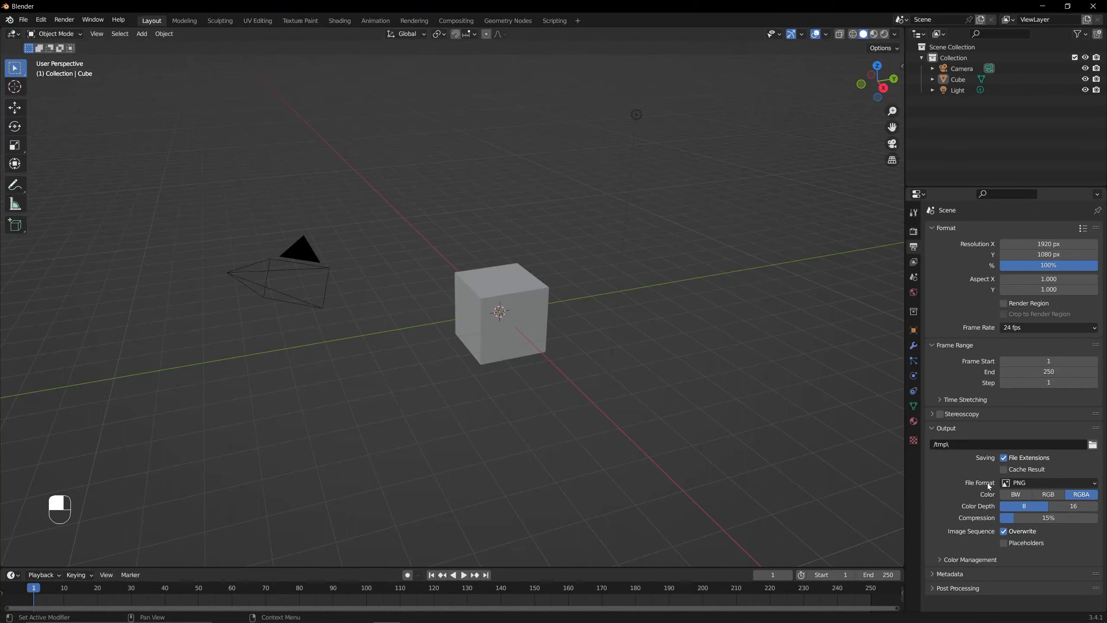
- Look through the available image and movie output file formats, keeping PNG
left_click(1019, 484)
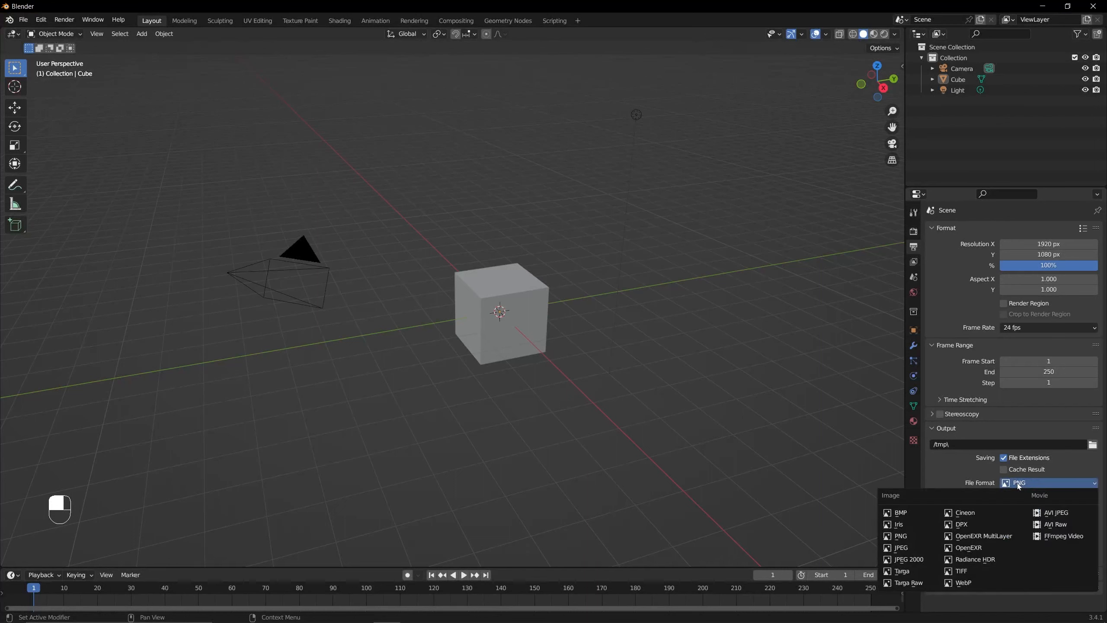
left_click(1018, 484)
left_click(1019, 484)
left_click(1018, 484)
left_click(1017, 484)
left_click(920, 537)
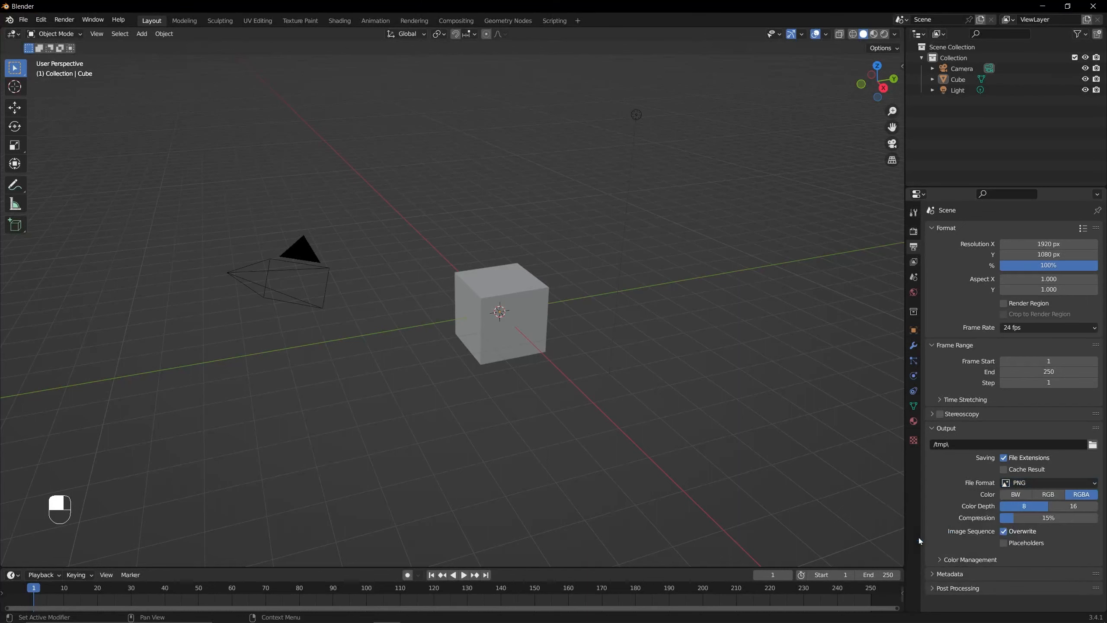
- Switch the output file format to JPEG and then back to PNG
left_click(1022, 484)
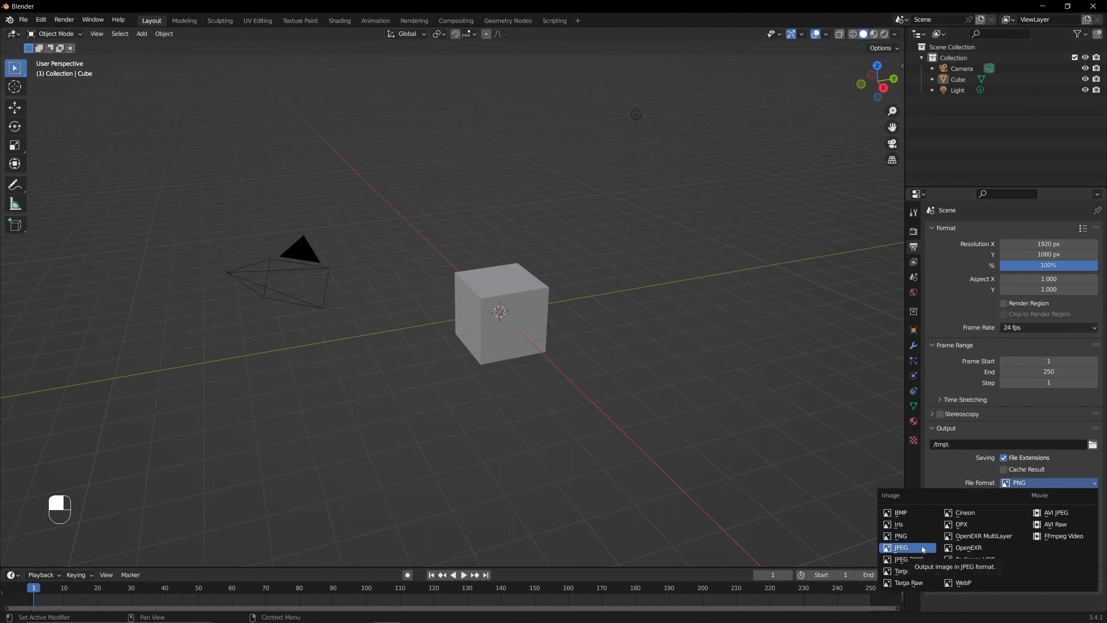
left_click(922, 550)
left_click(1019, 484)
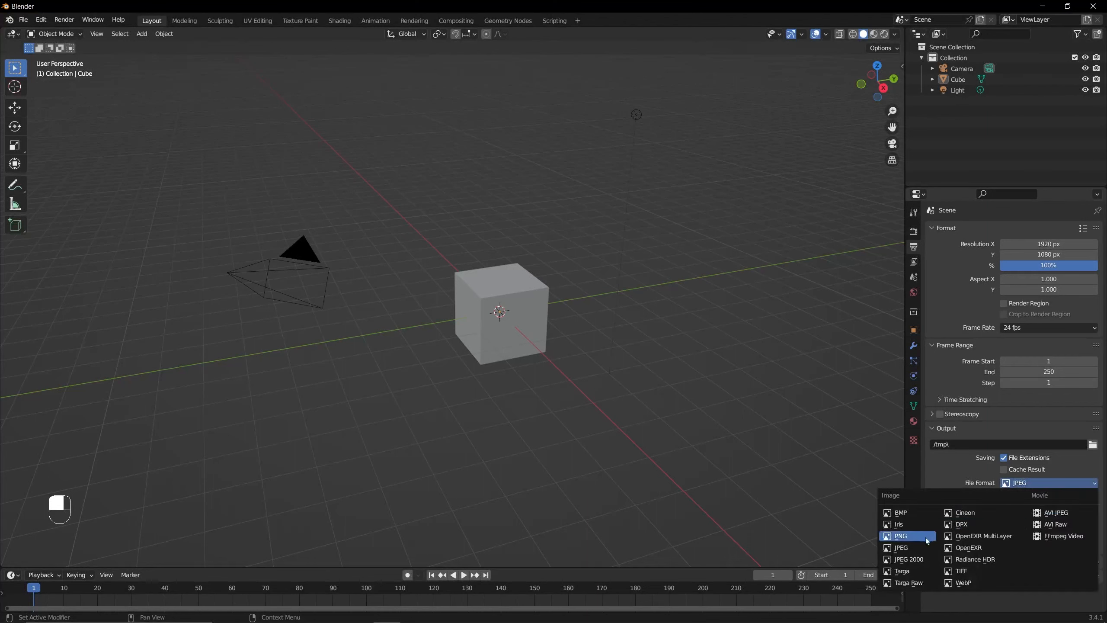
left_click(927, 540)
left_click(1019, 484)
left_click(1019, 486)
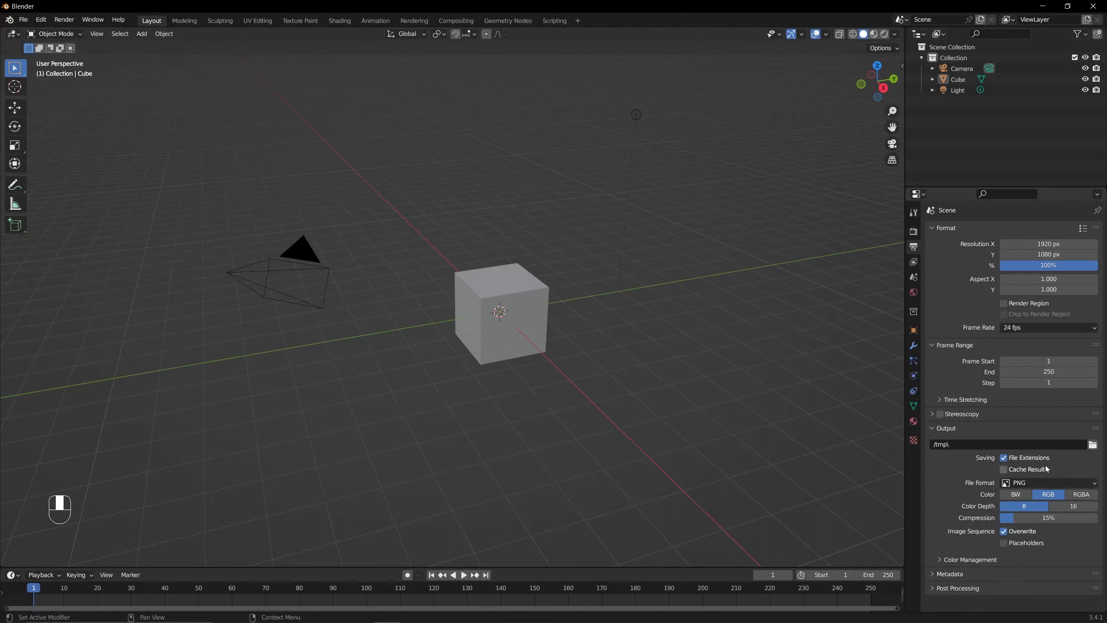
left_click(1037, 480)
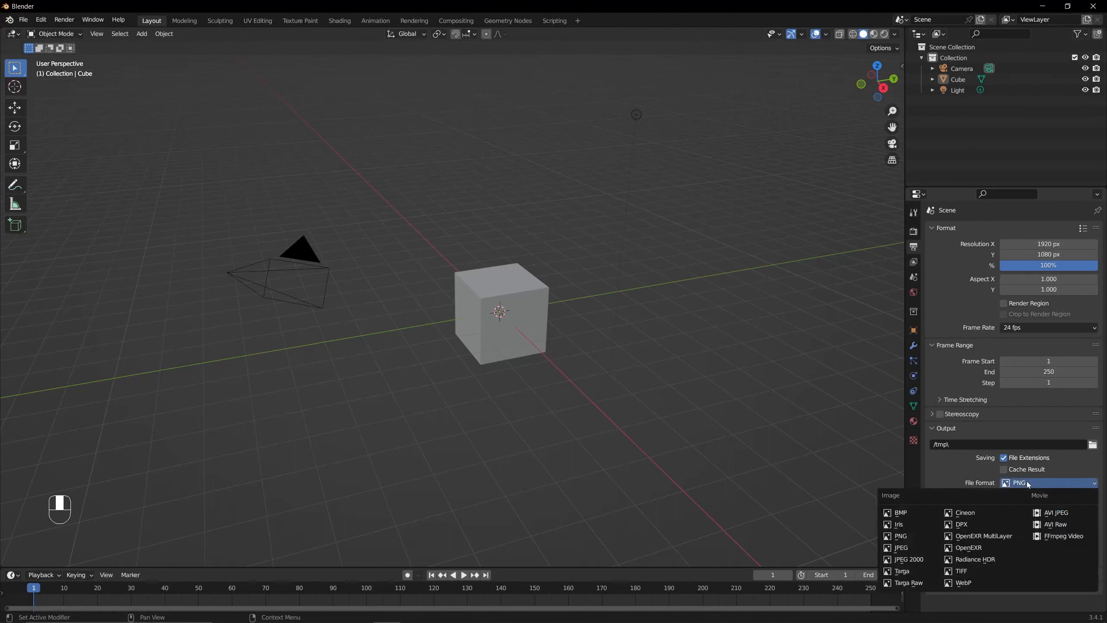
left_click(927, 539)
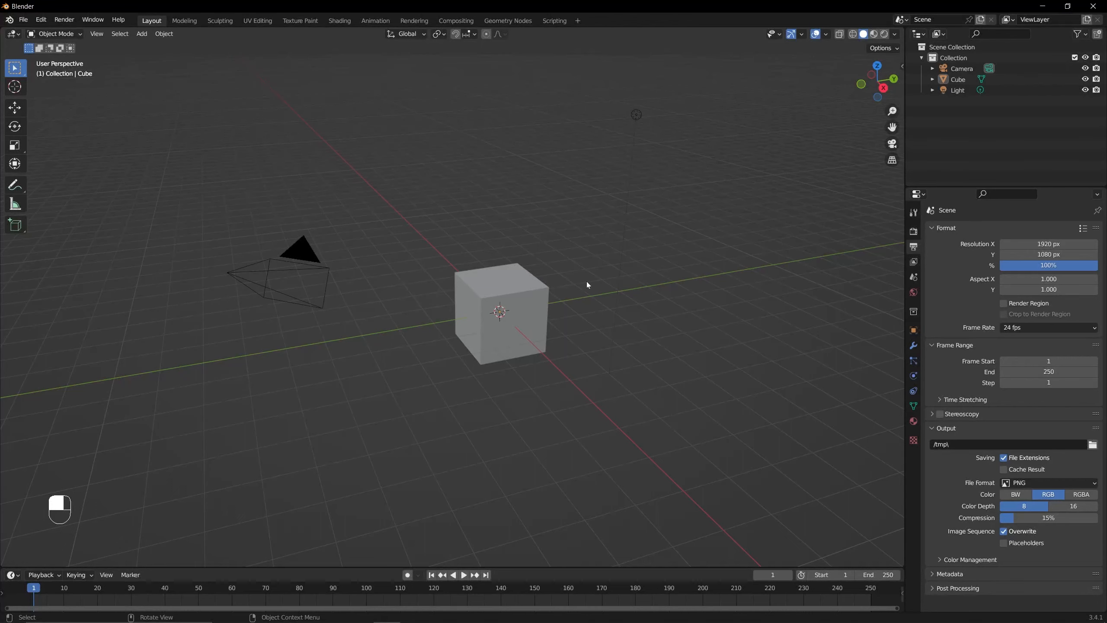
scroll(587, 284, "up", 3)
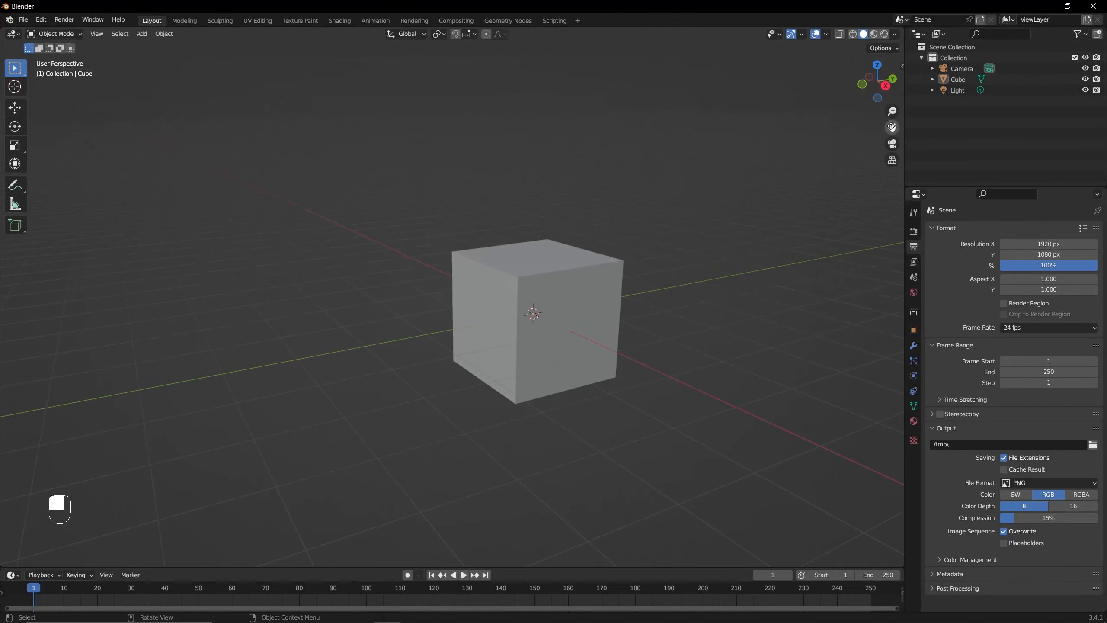
- Set the PNG output color mode to RGBA
left_click_drag(893, 127, 871, 131)
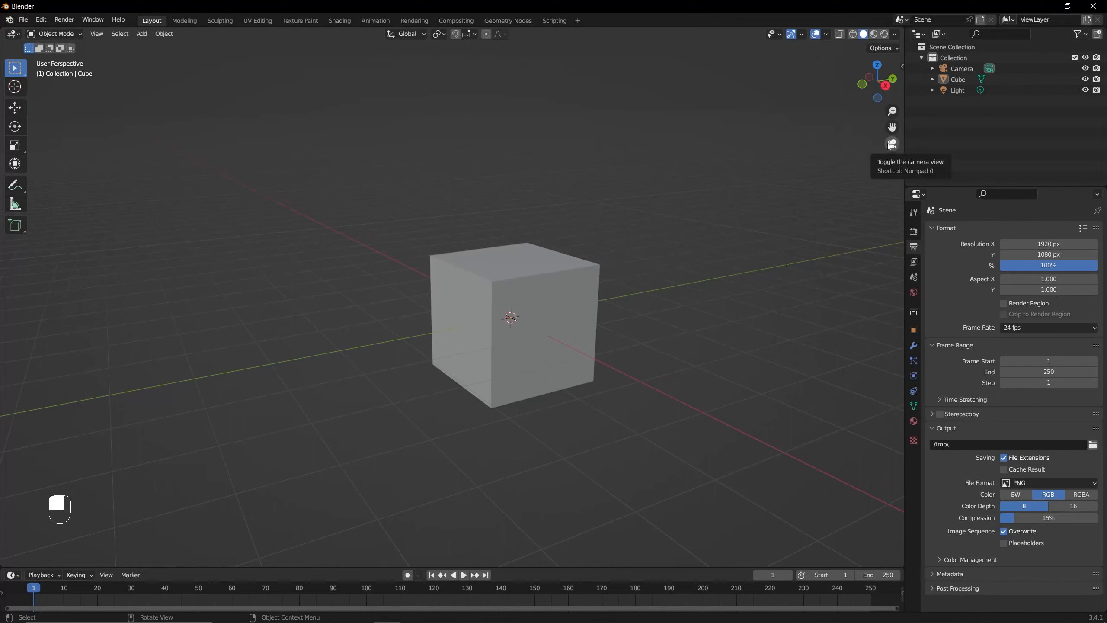
left_click(1083, 496)
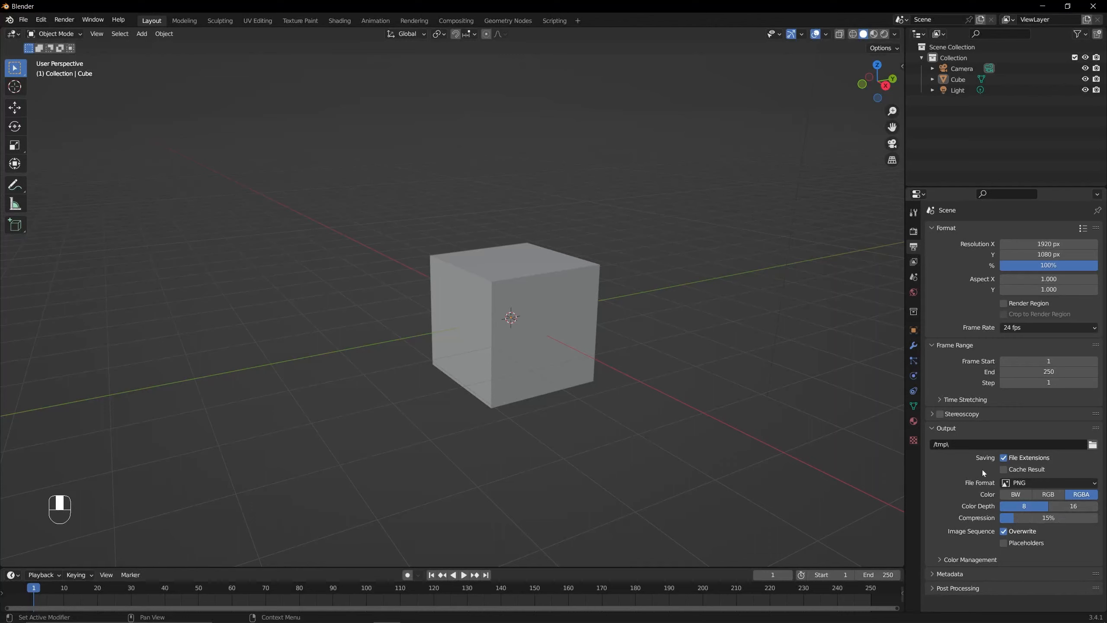
- Examine the view layer's Data, Light and Cryptomatte render pass options, and open the scene properties
left_click(911, 264)
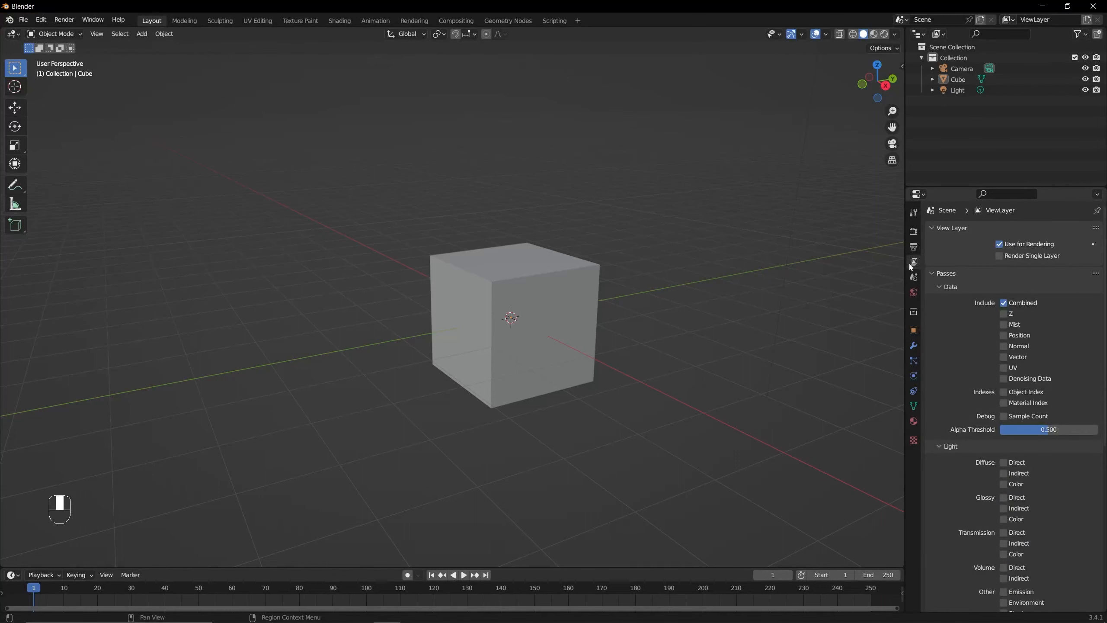
scroll(962, 352, "down", 4)
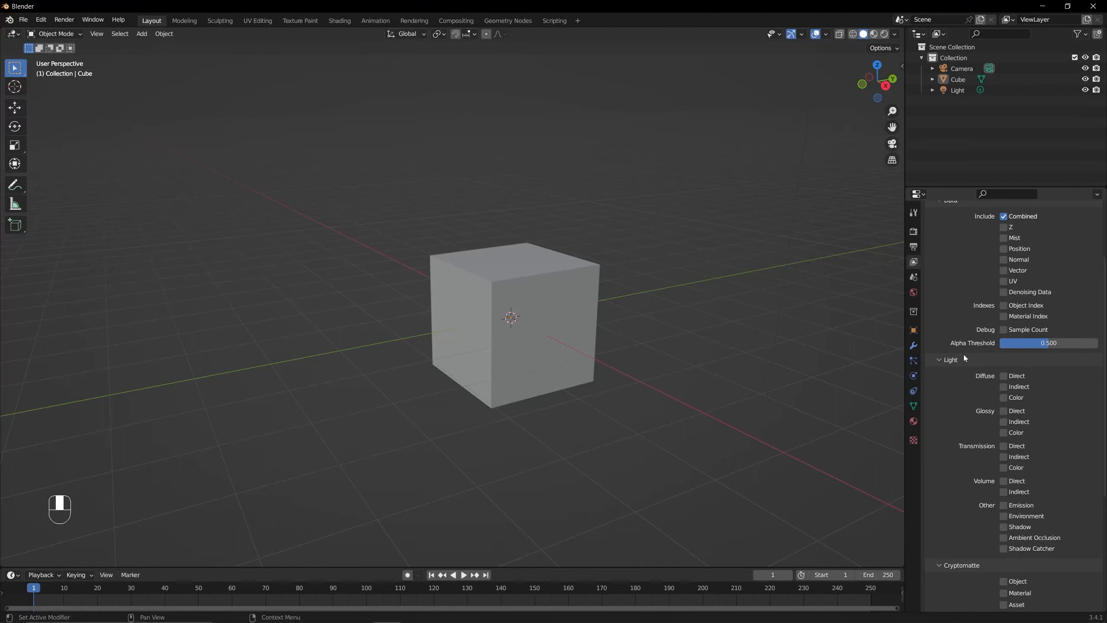
scroll(963, 356, "up", 3)
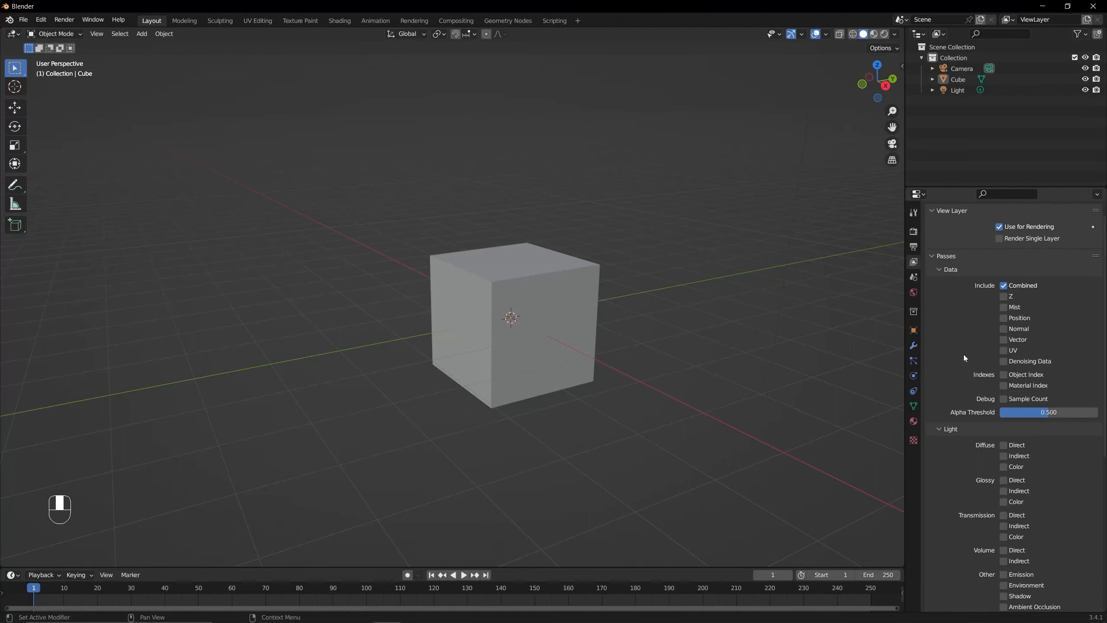
scroll(963, 355, "down", 2)
scroll(965, 361, "down", 2)
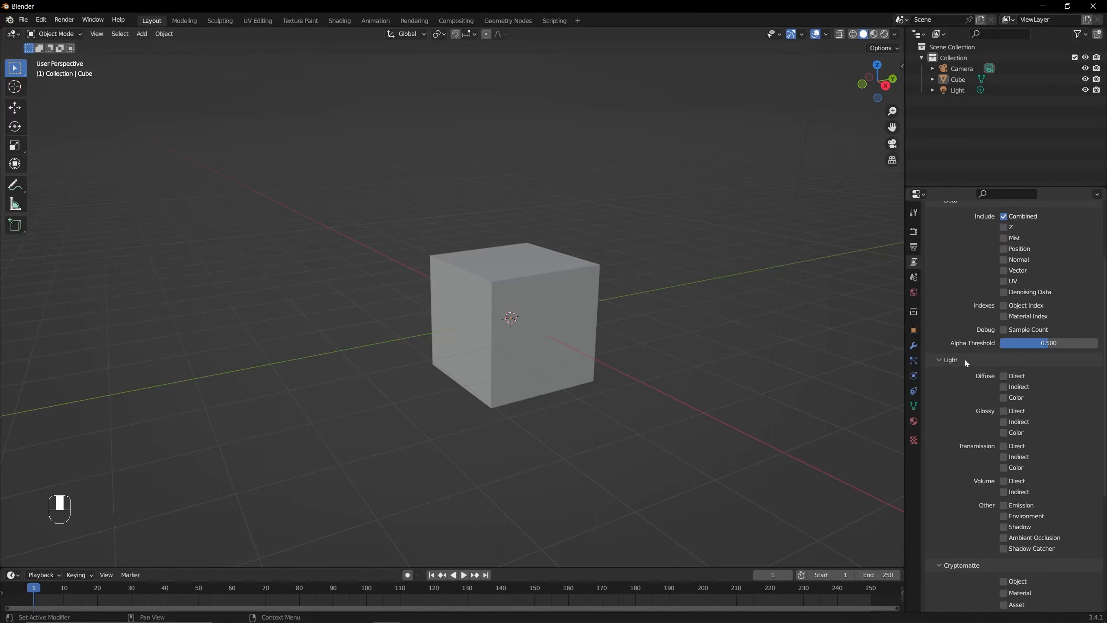
scroll(966, 360, "down", 1)
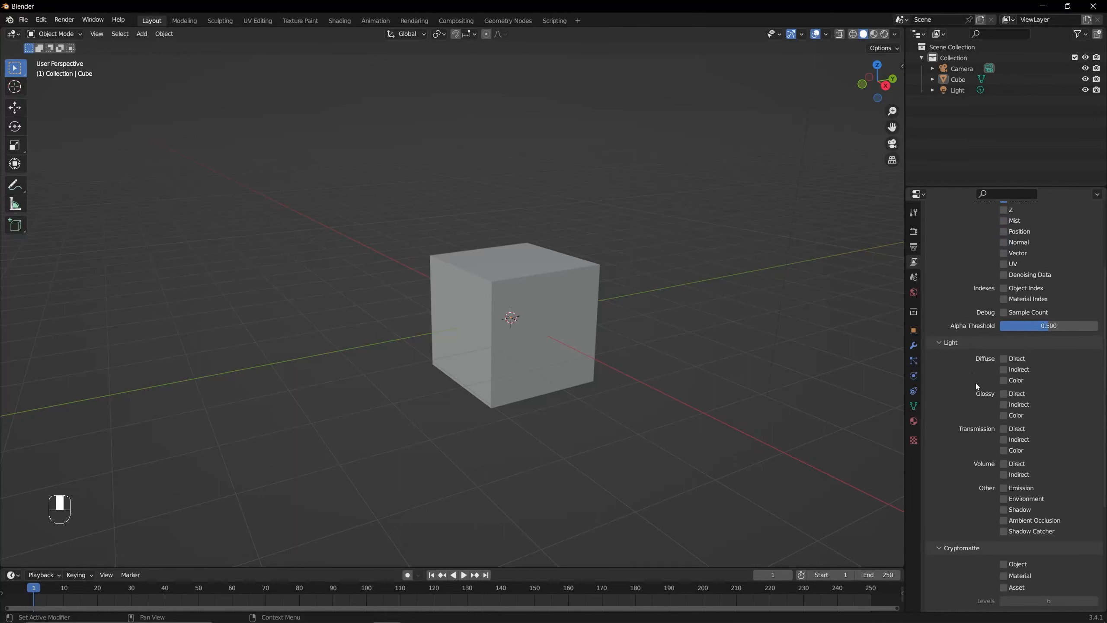
scroll(976, 388, "up", 4)
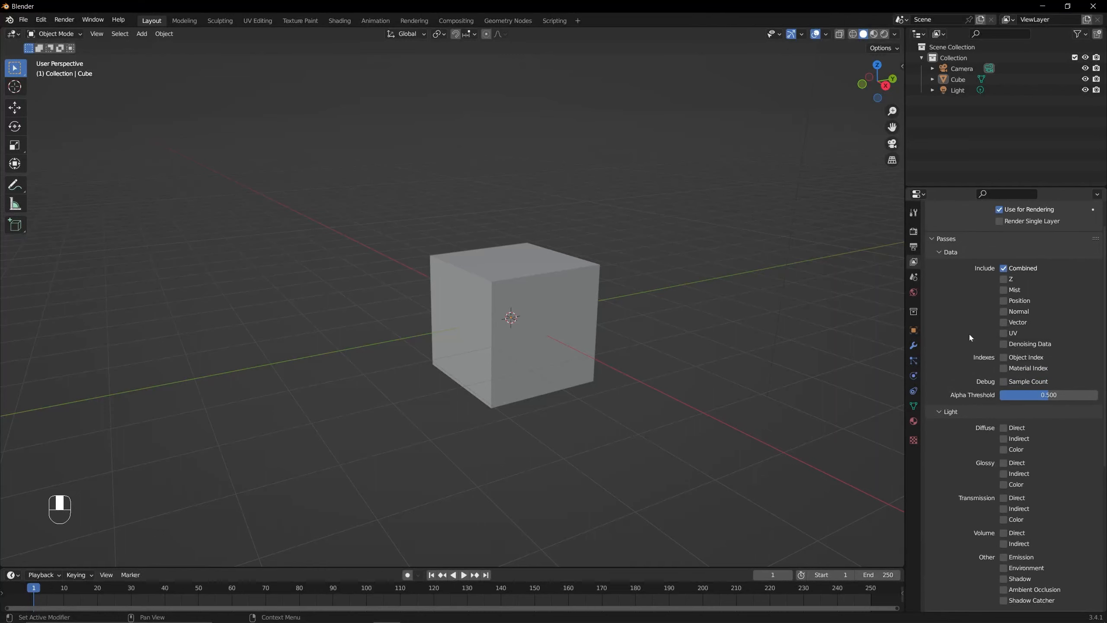
scroll(968, 334, "down", 2)
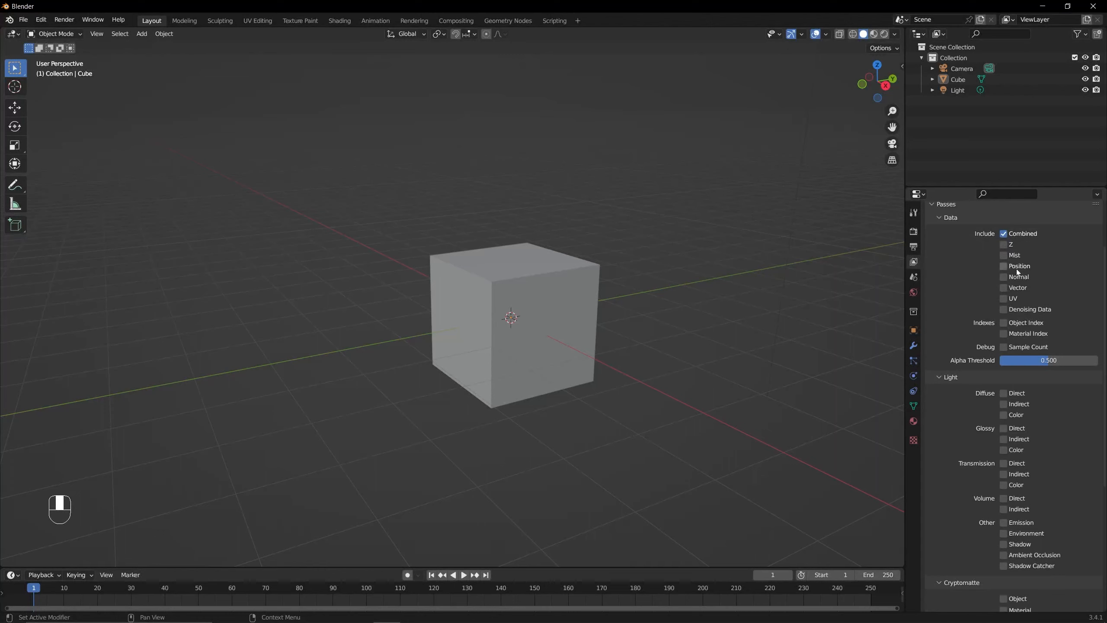
scroll(1005, 402, "down", 5)
scroll(1001, 402, "up", 9)
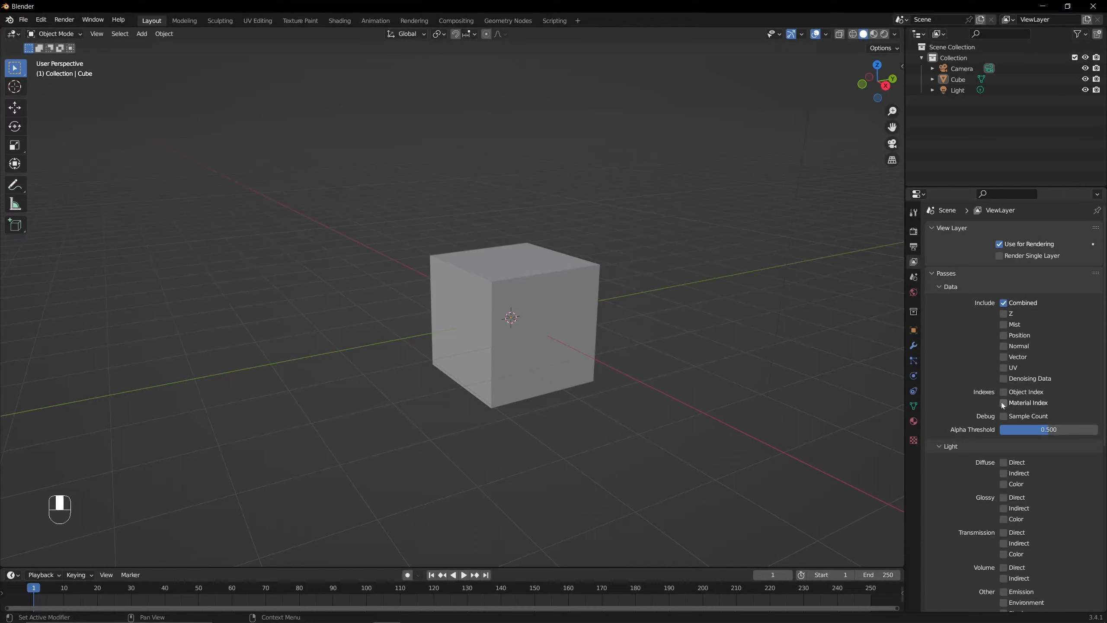
left_click(916, 279)
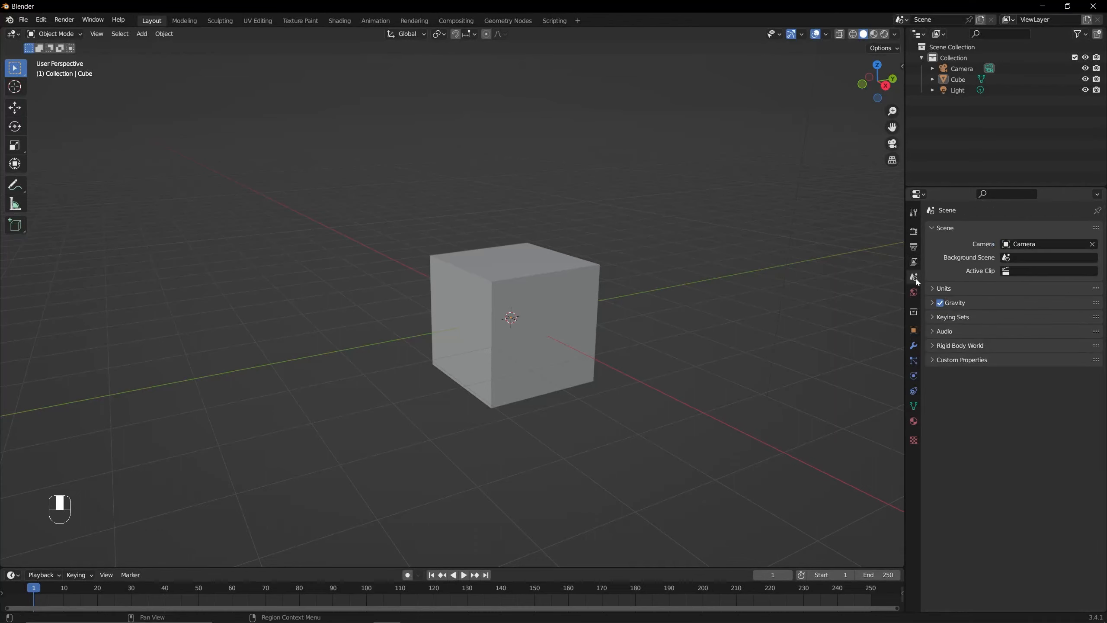